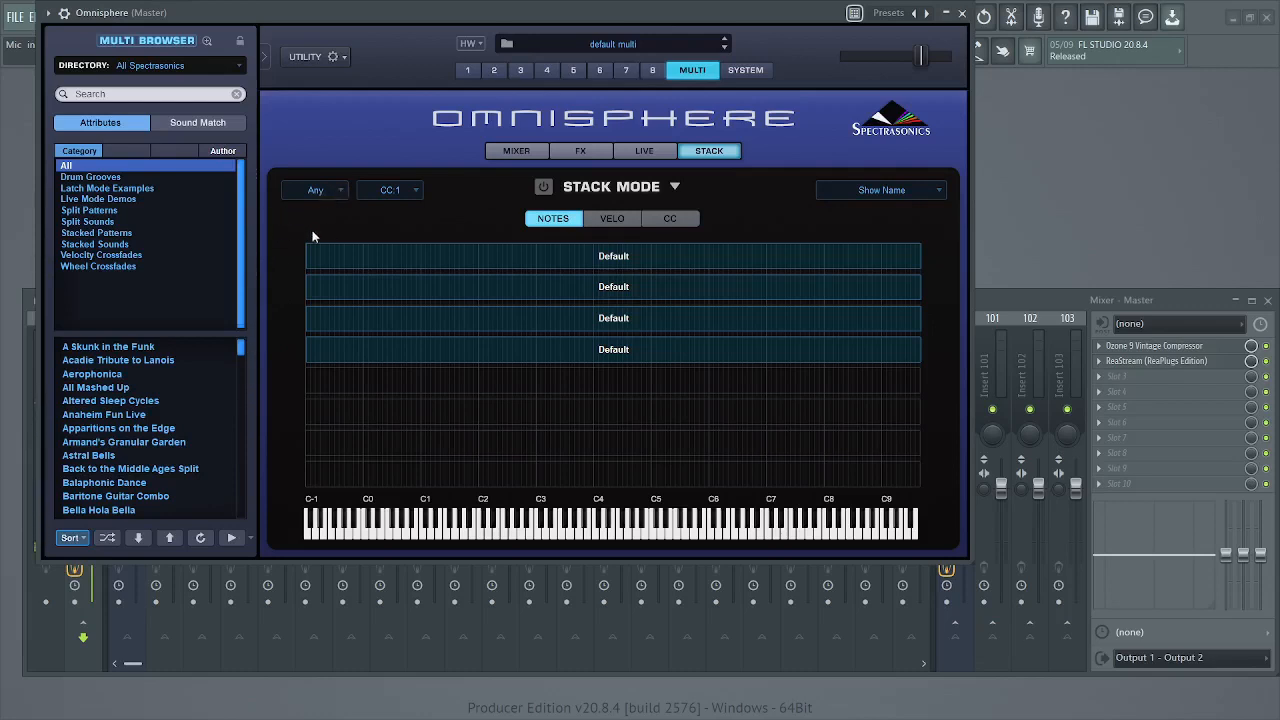
Step: Turn on Stack Mode and set part 1's patch directory to the user library The Unfinished Omnisphere GaiKaiju
{"action": "left_click", "coordinate": [541, 187]}
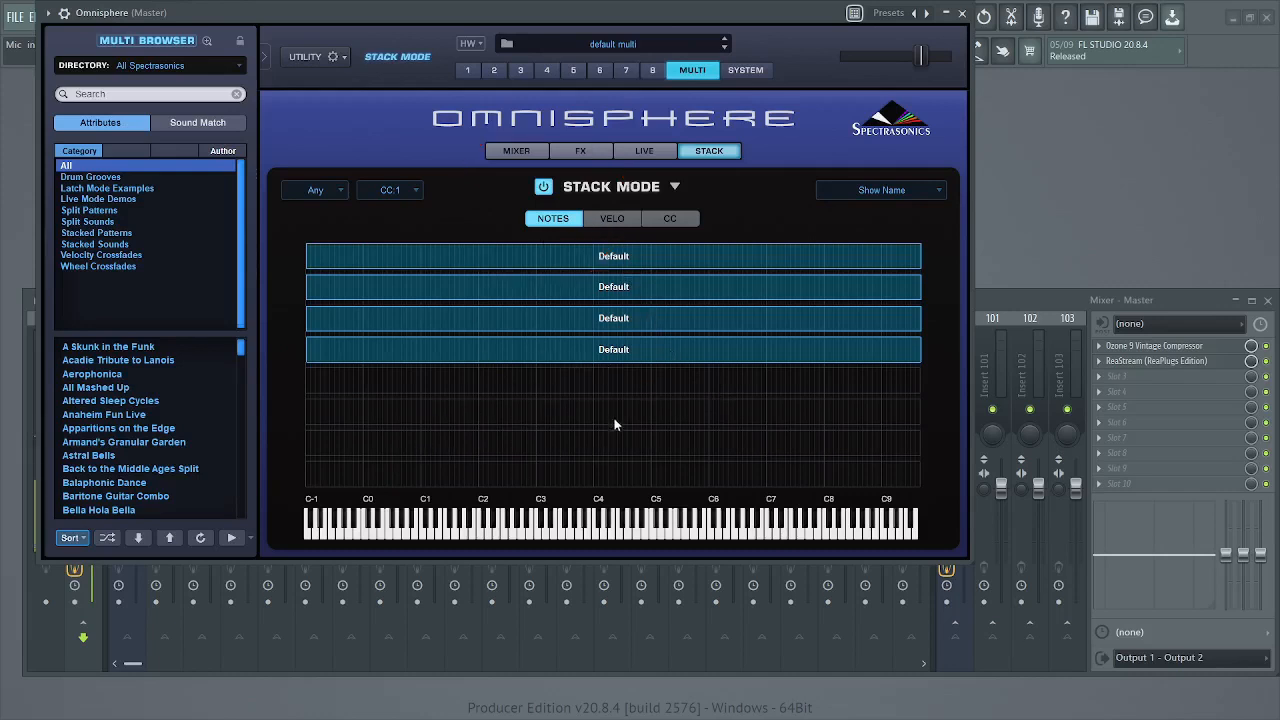
{"action": "left_click", "coordinate": [518, 154]}
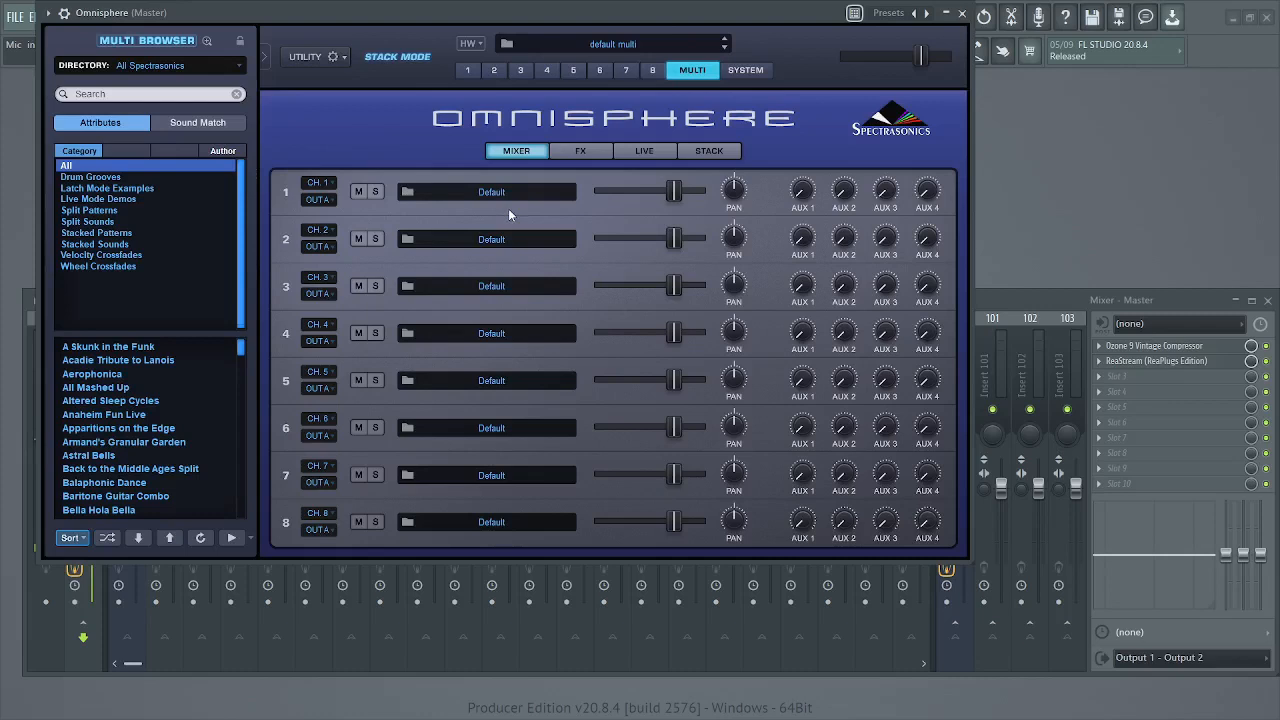
{"action": "left_click", "coordinate": [408, 193]}
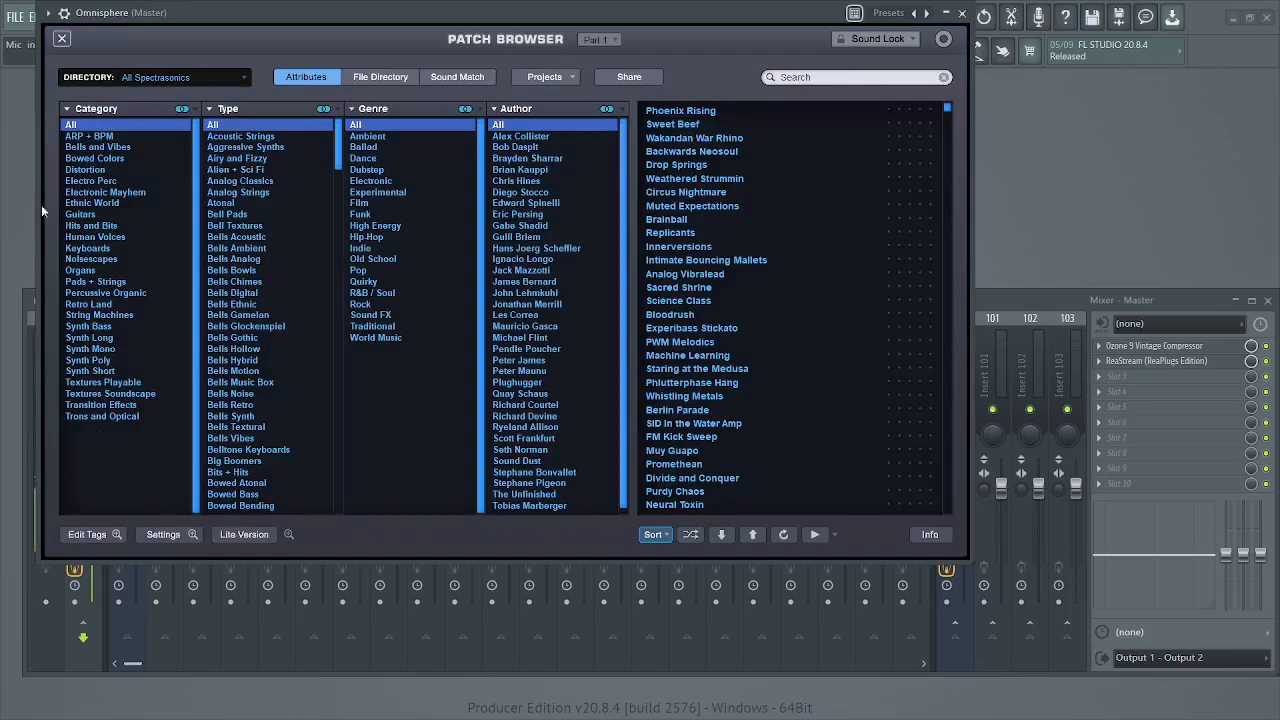
{"action": "left_click", "coordinate": [171, 82]}
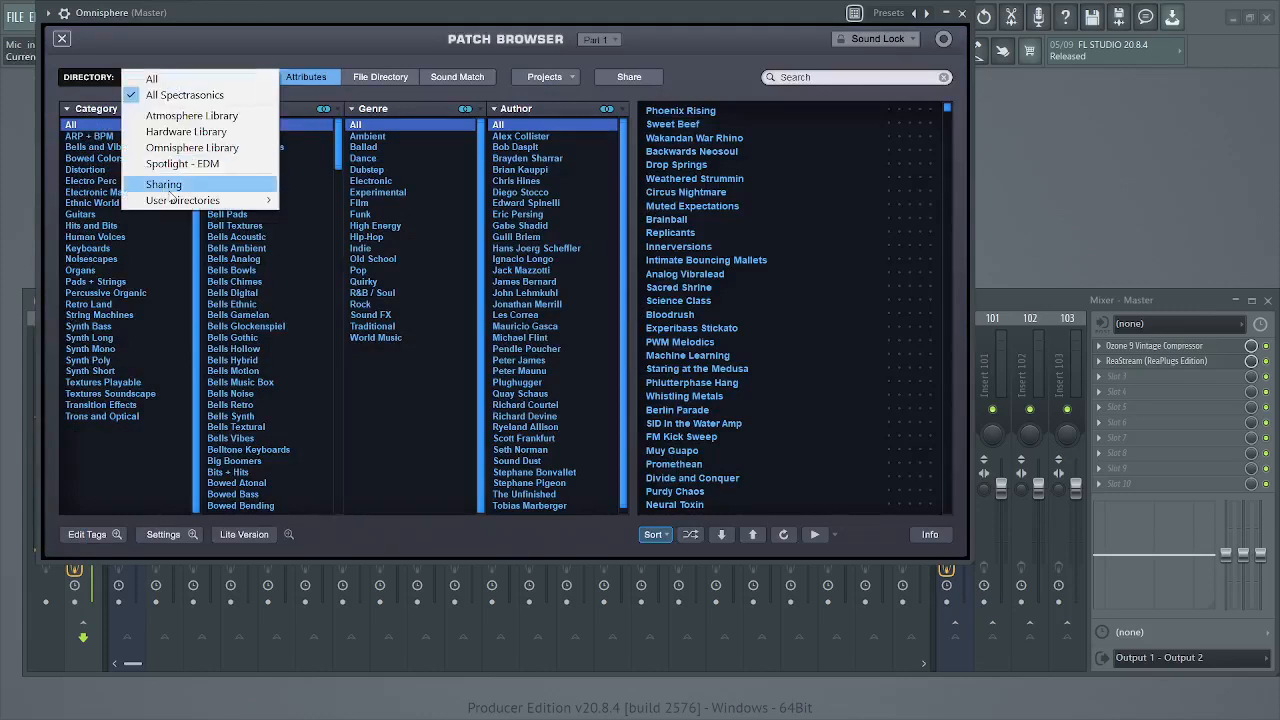
{"action": "mouse_move", "coordinate": [183, 200]}
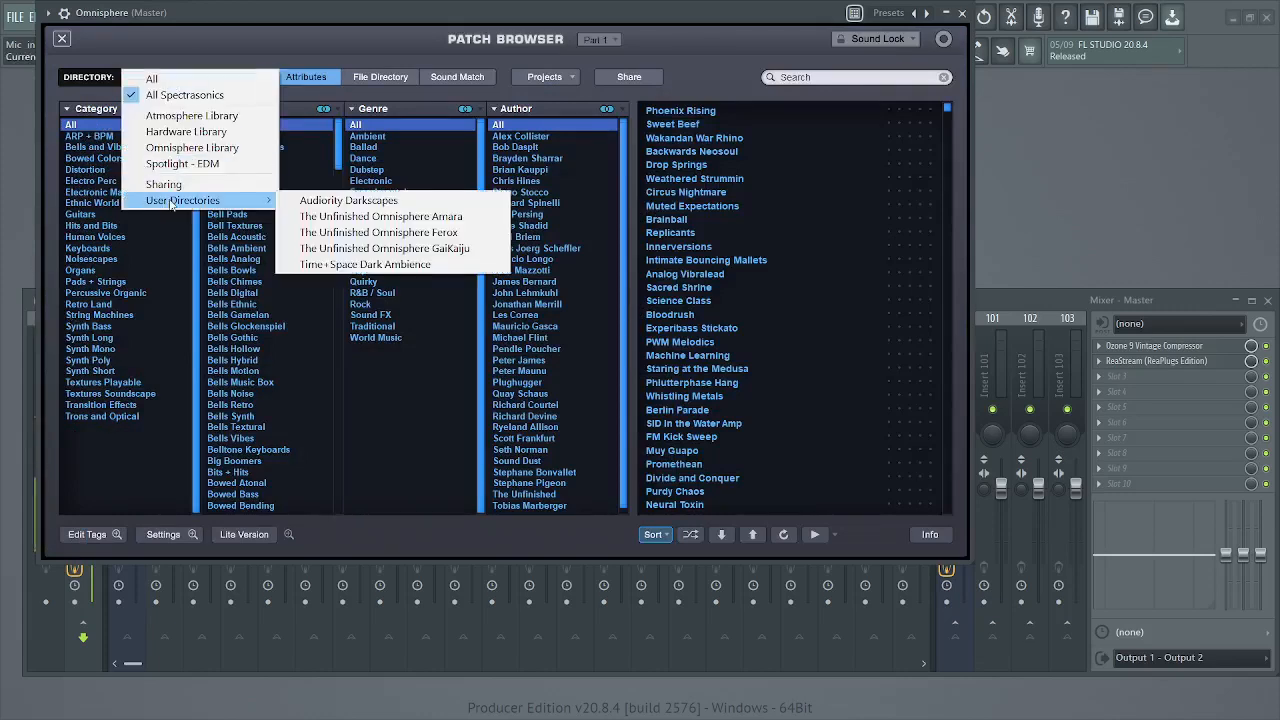
{"action": "left_click", "coordinate": [352, 248]}
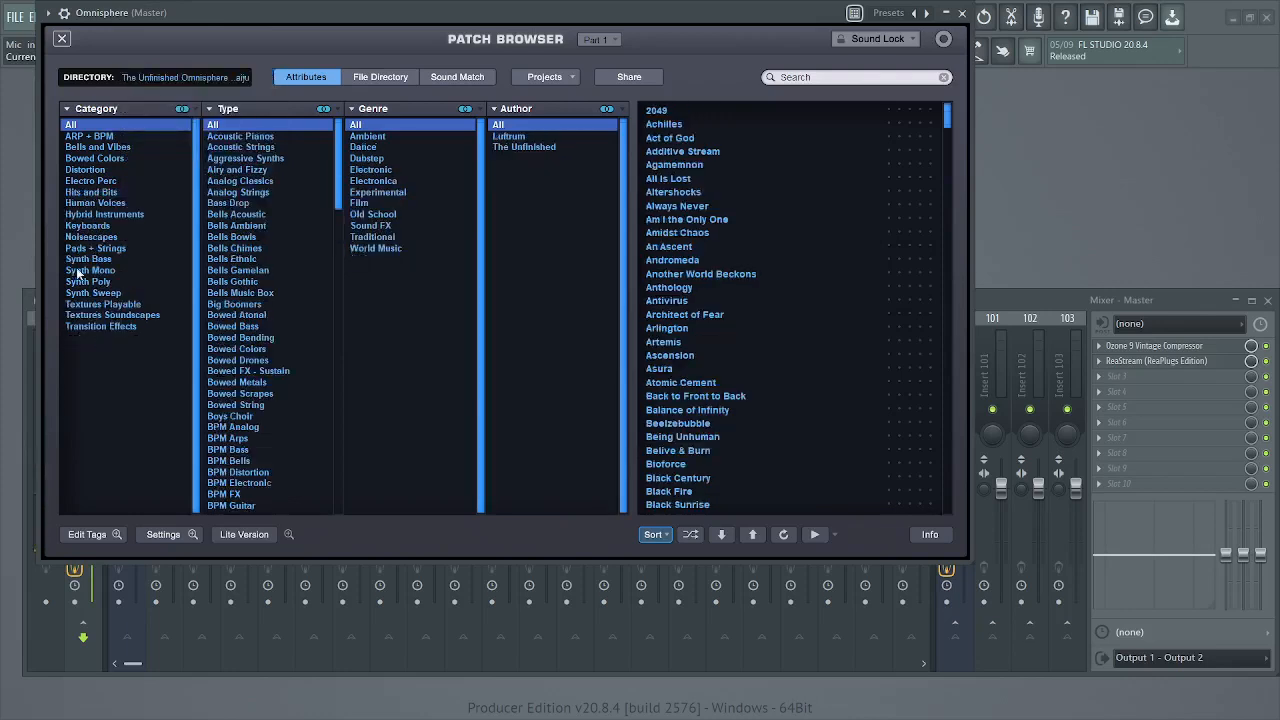
Step: Load the Gloriana patch from the Epic Pads type of Pads + Strings into part 1
{"action": "left_click", "coordinate": [122, 250]}
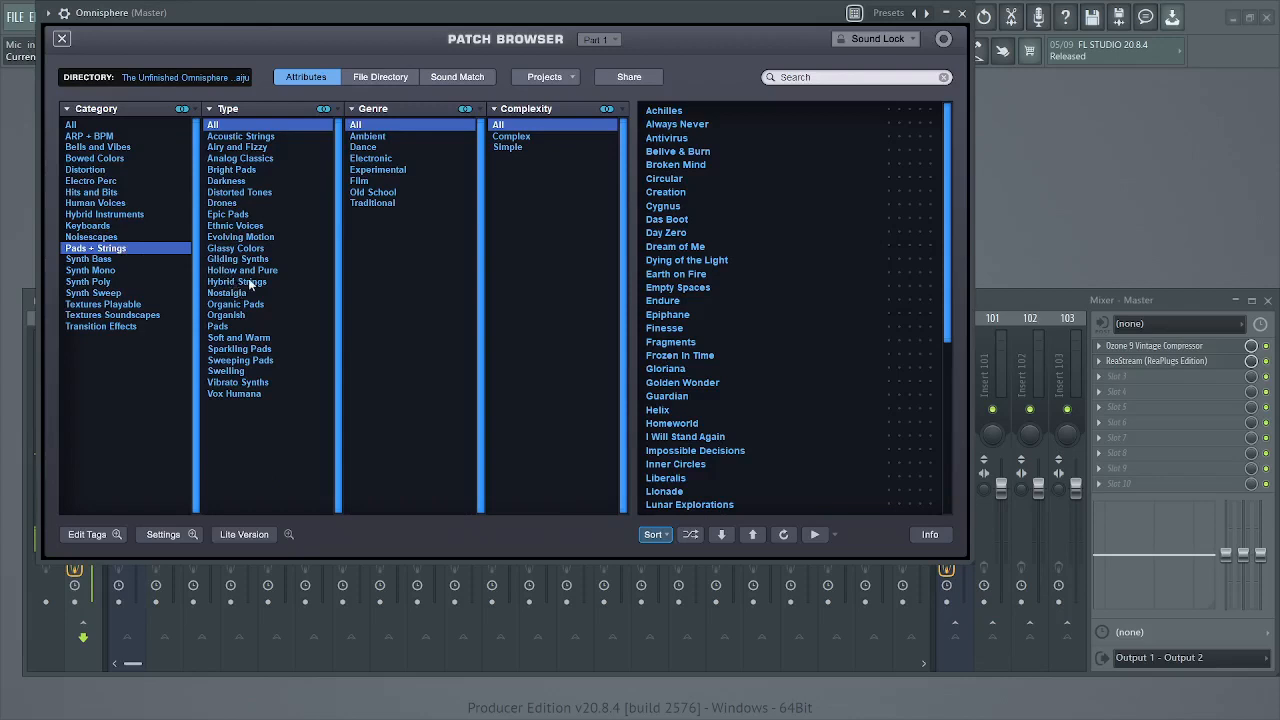
{"action": "left_click", "coordinate": [232, 215]}
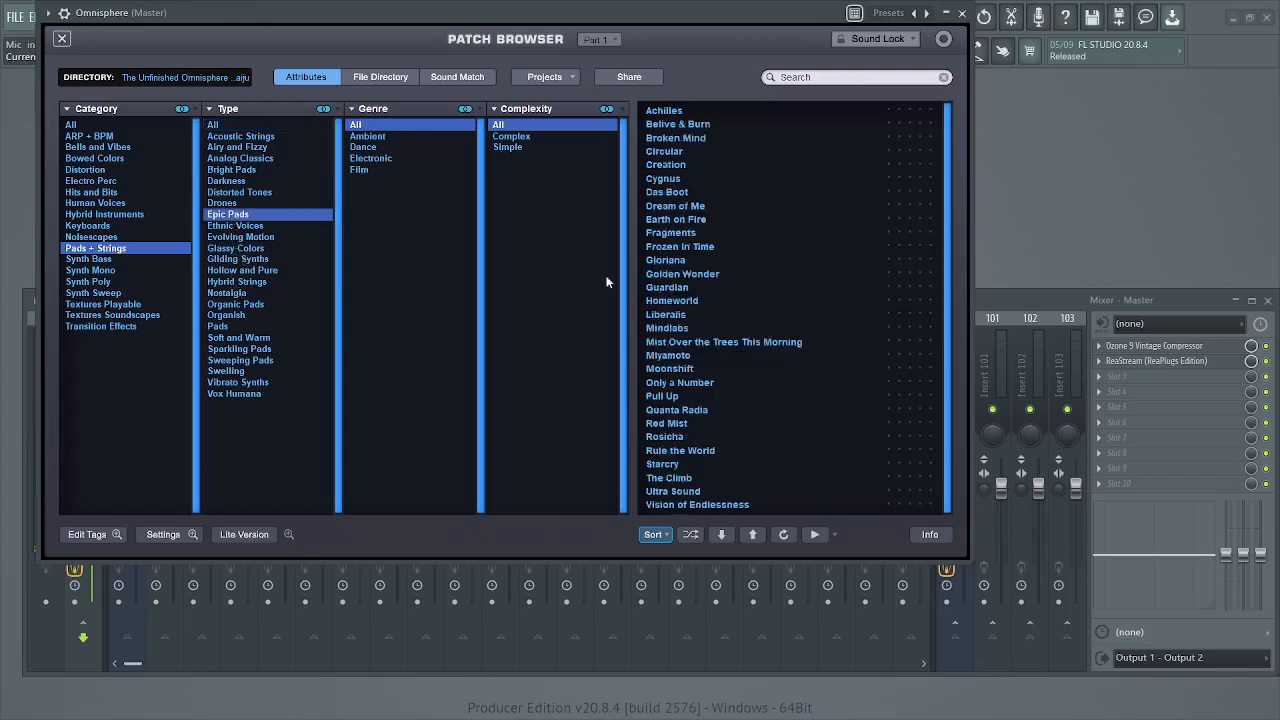
{"action": "left_click", "coordinate": [670, 262]}
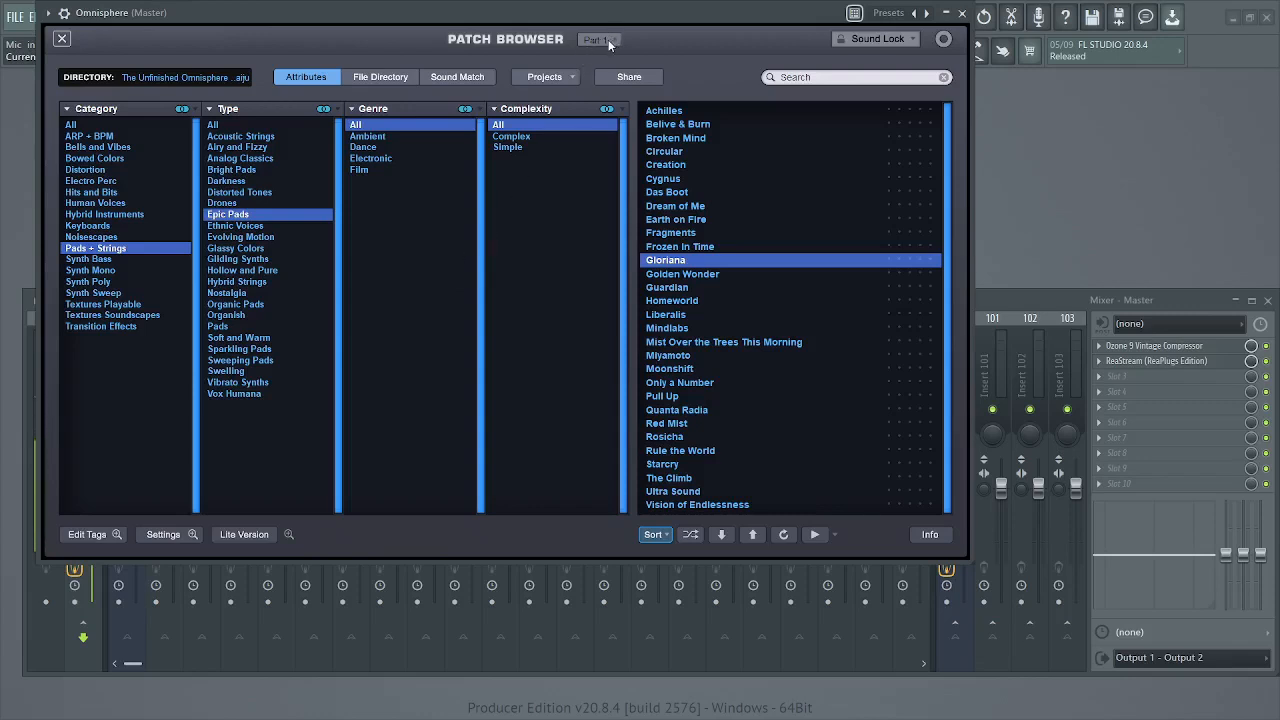
{"action": "left_click", "coordinate": [59, 39]}
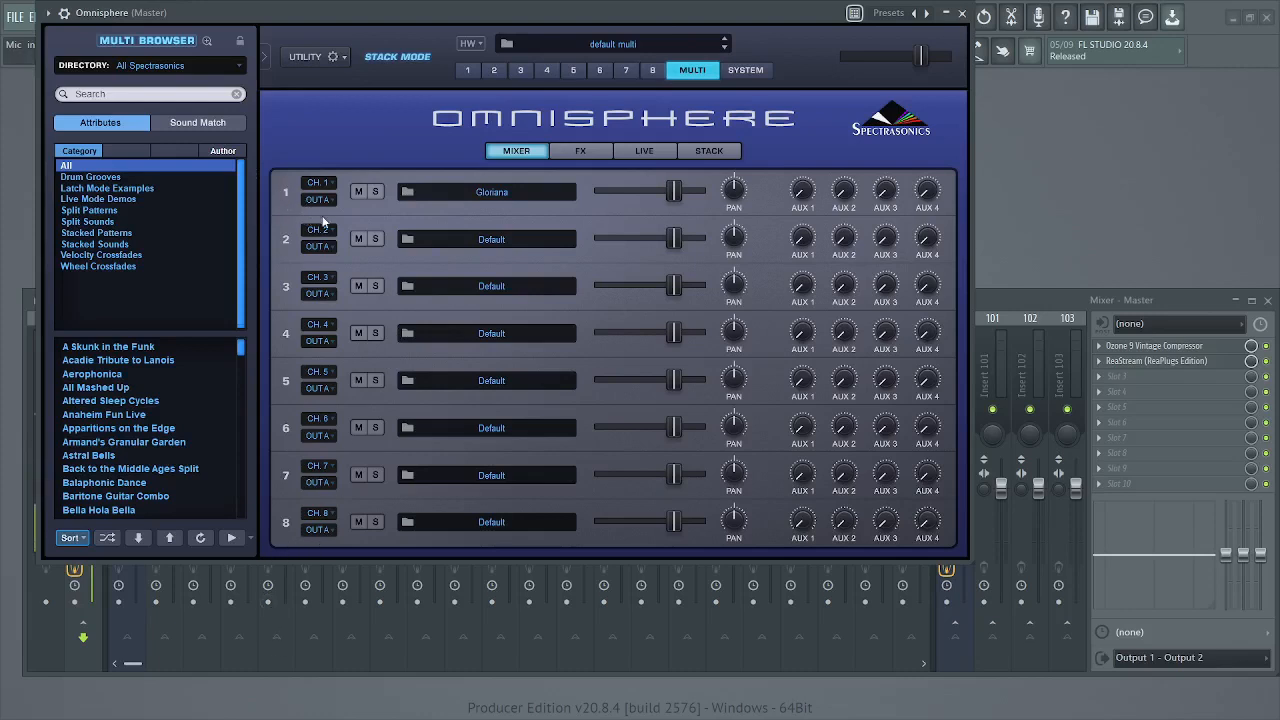
Step: Load the Am I the Only One patch from the Hybrid Pianos type of Keyboards into part 2
{"action": "left_click", "coordinate": [408, 195]}
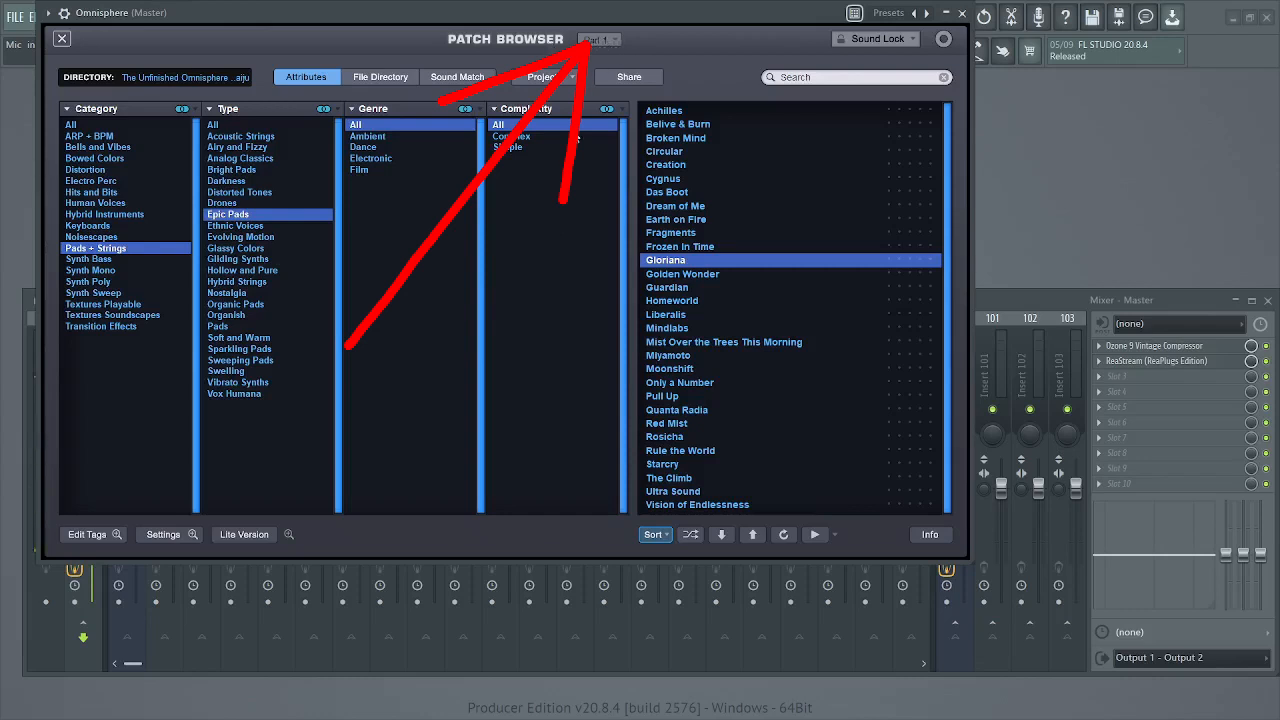
{"action": "left_click", "coordinate": [598, 42]}
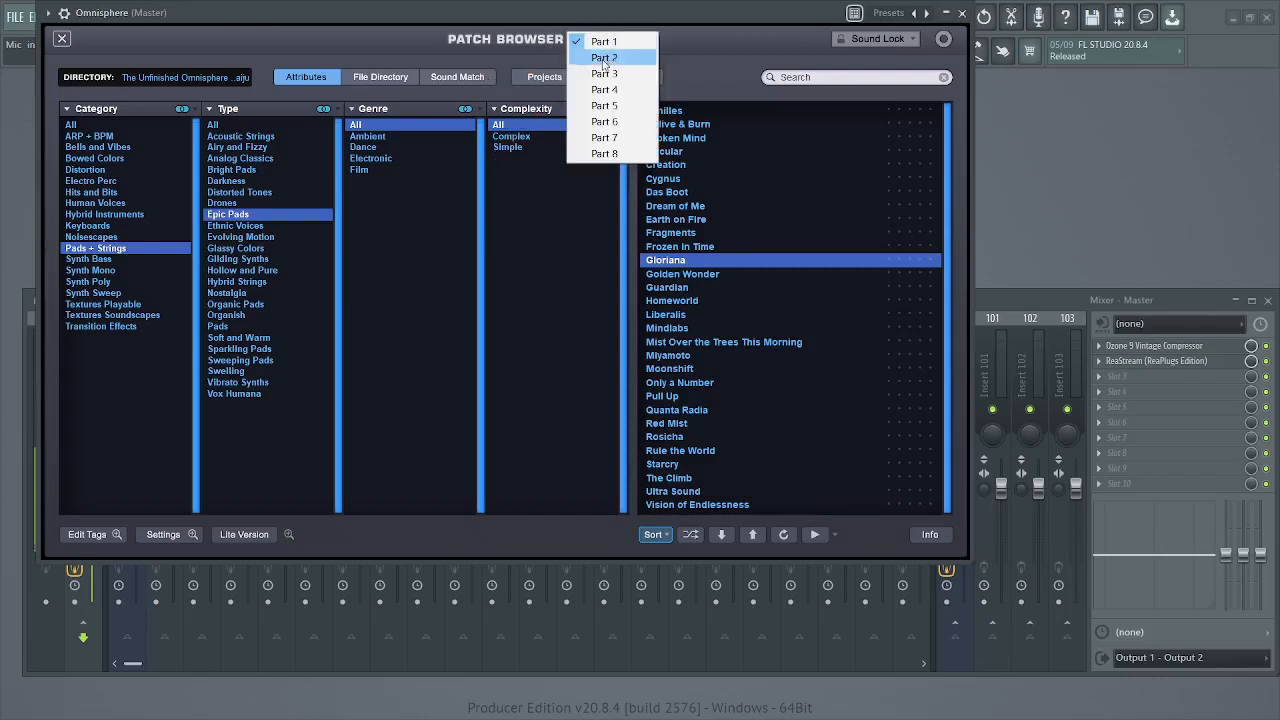
{"action": "left_click", "coordinate": [603, 42]}
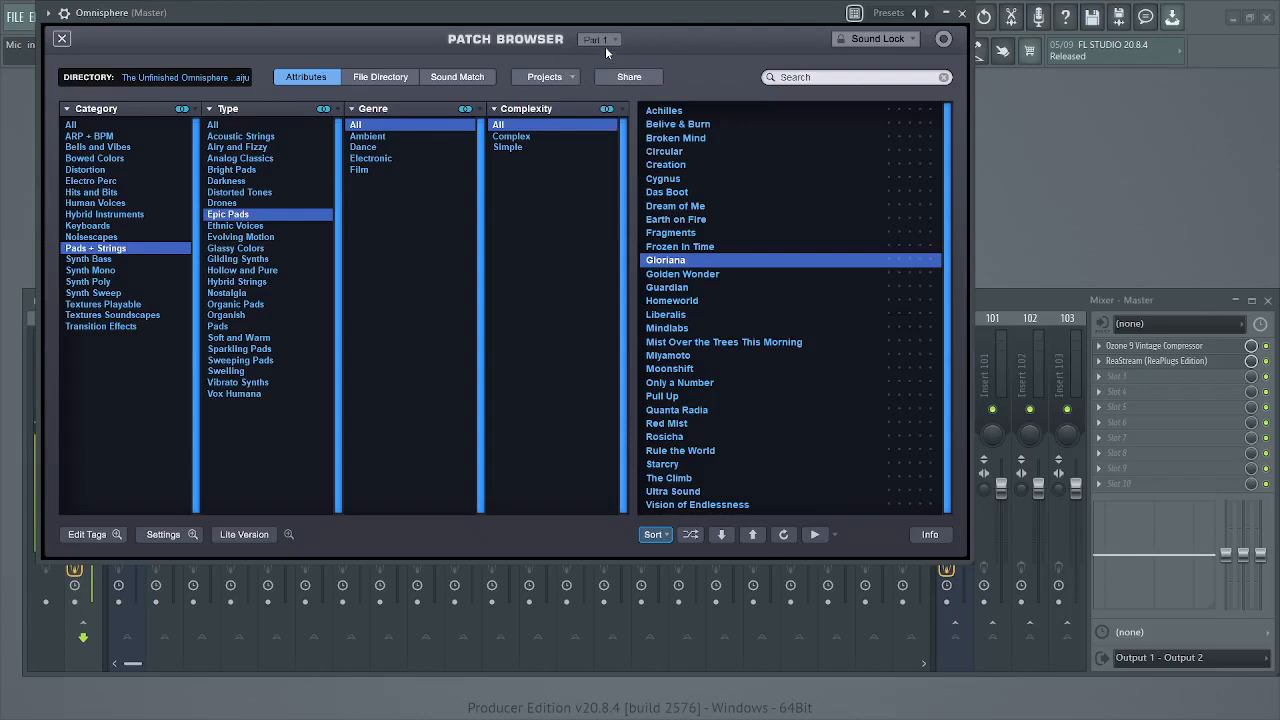
{"action": "scroll", "coordinate": [606, 42], "scroll_direction": "down", "scroll_amount": 1}
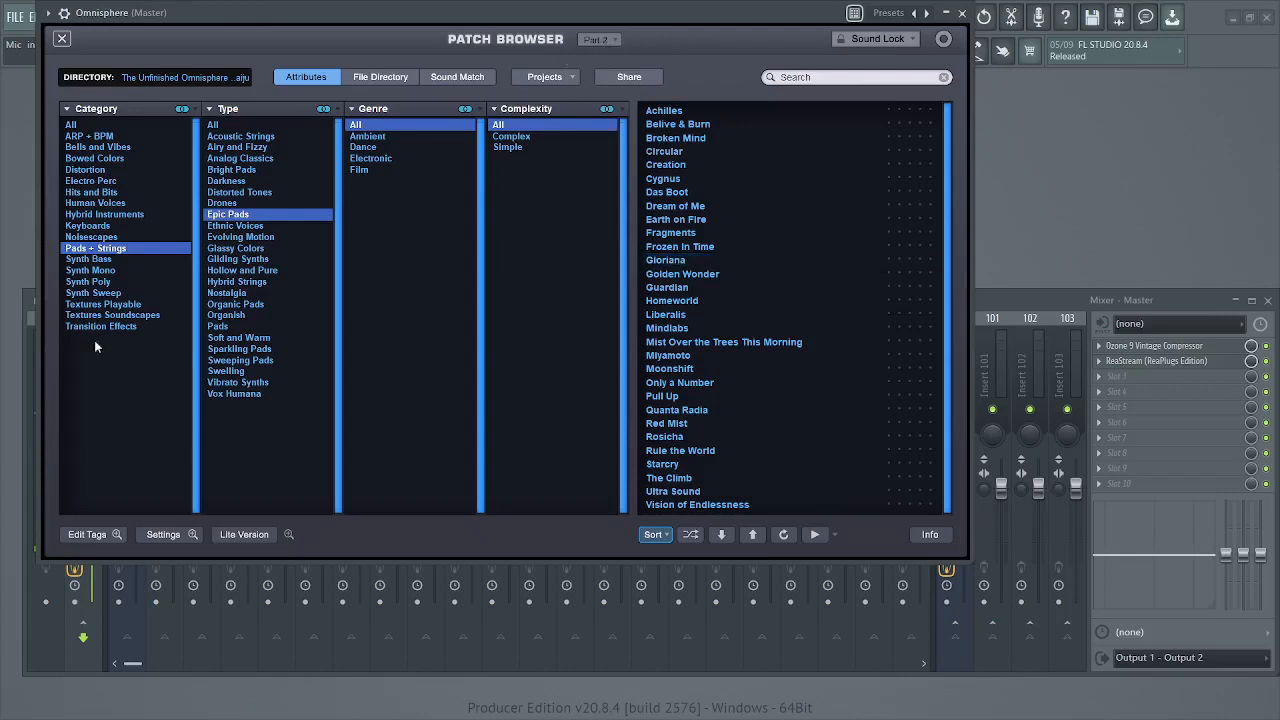
{"action": "left_click", "coordinate": [101, 228]}
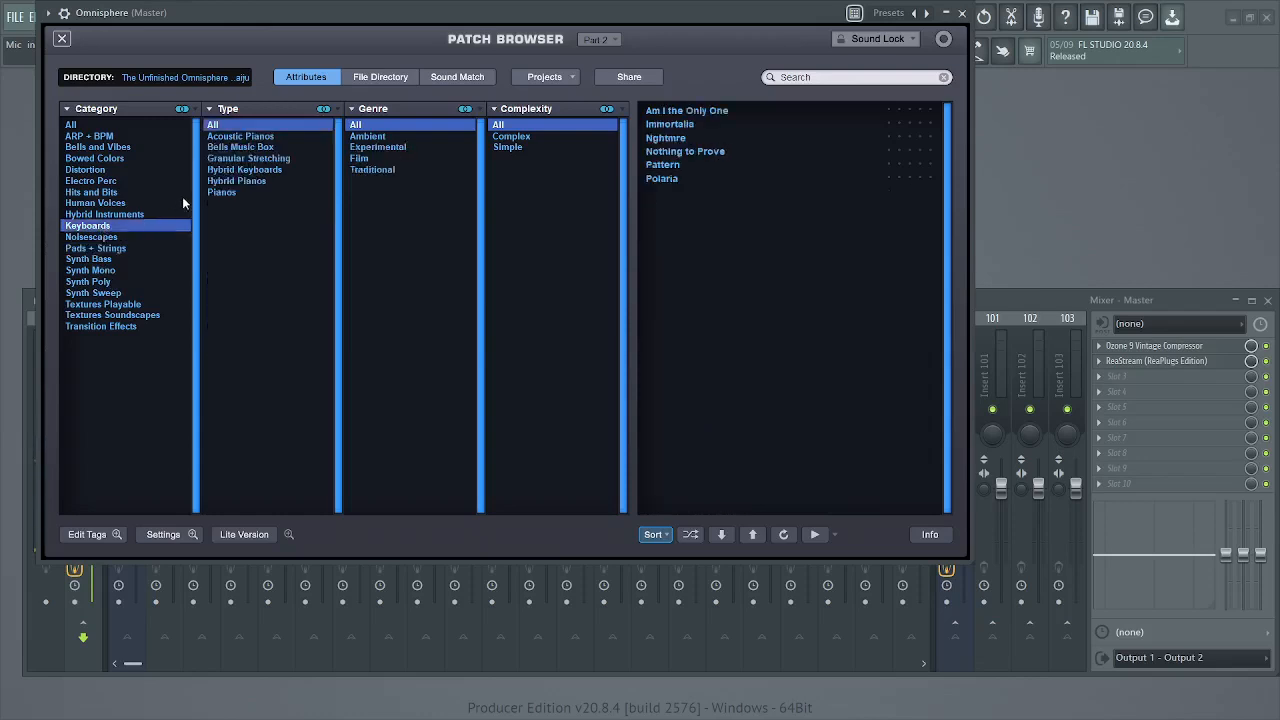
{"action": "left_click", "coordinate": [238, 183]}
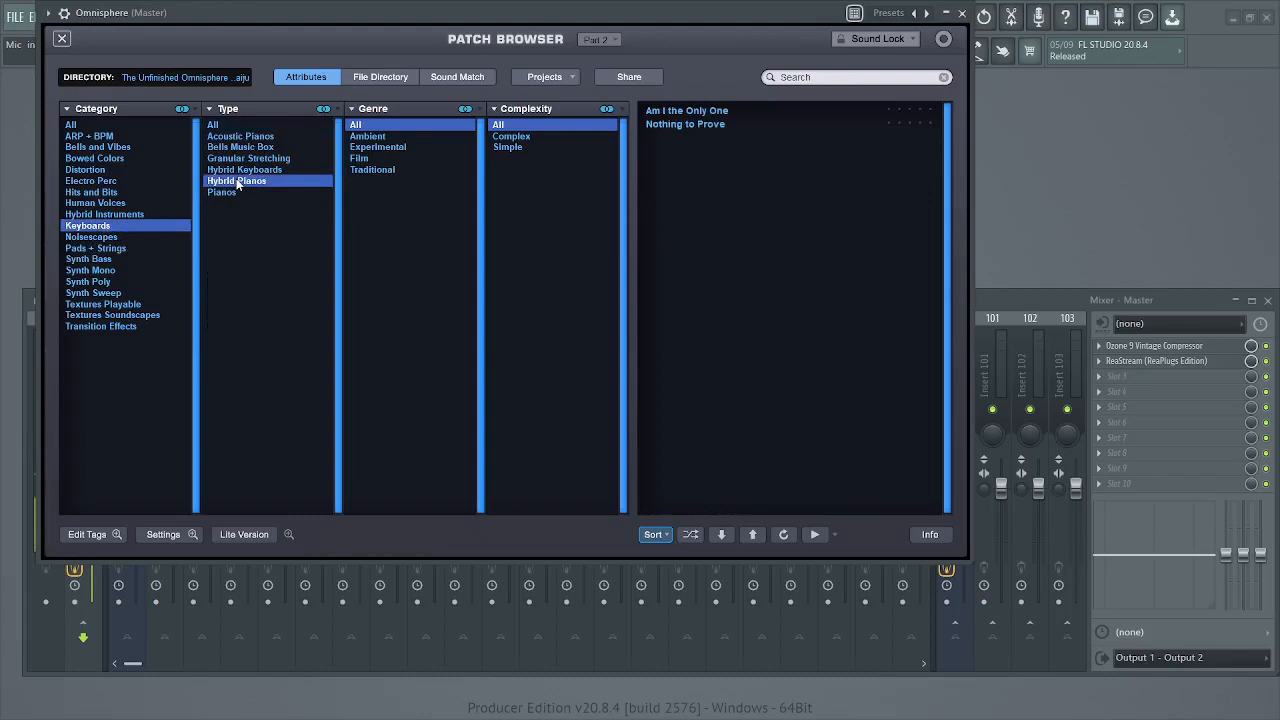
{"action": "left_click", "coordinate": [671, 112]}
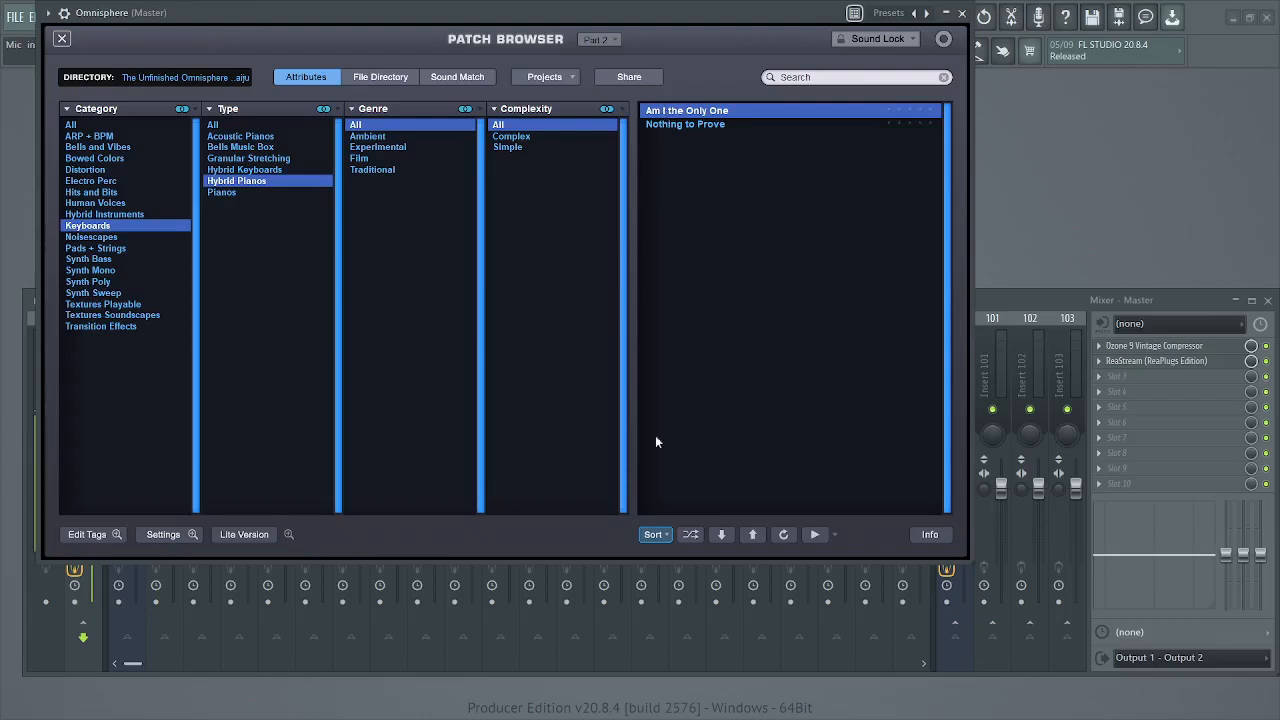
Step: Load the Early Echo patch from the Bells Ethnic type of Bells and Vibes into part 3
{"action": "left_click", "coordinate": [608, 41]}
{"action": "left_click", "coordinate": [605, 77]}
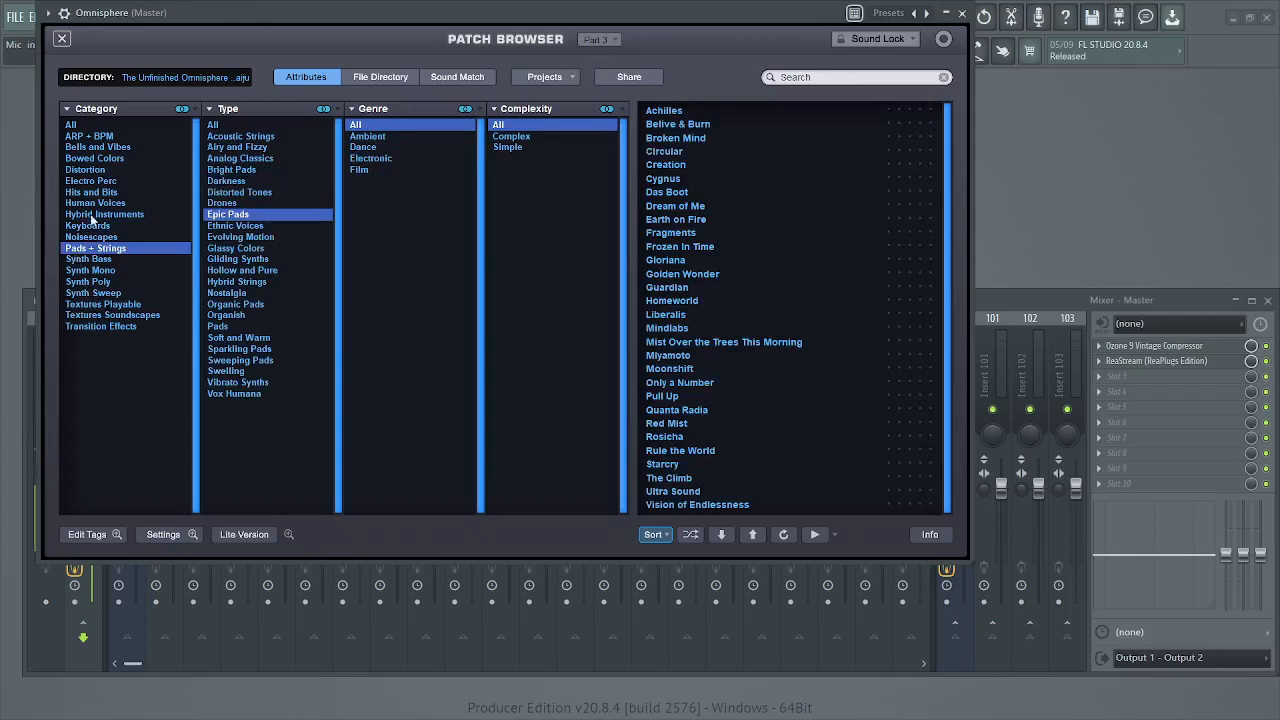
{"action": "left_click", "coordinate": [100, 148]}
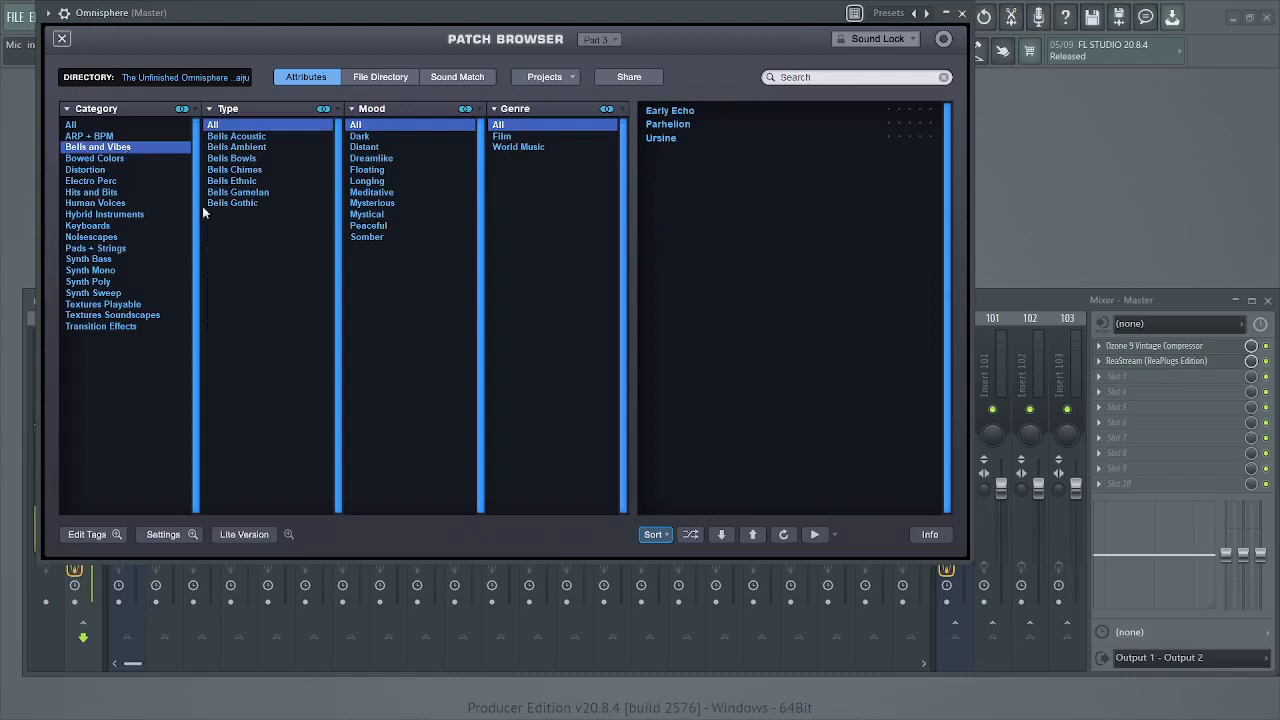
{"action": "left_click", "coordinate": [236, 182]}
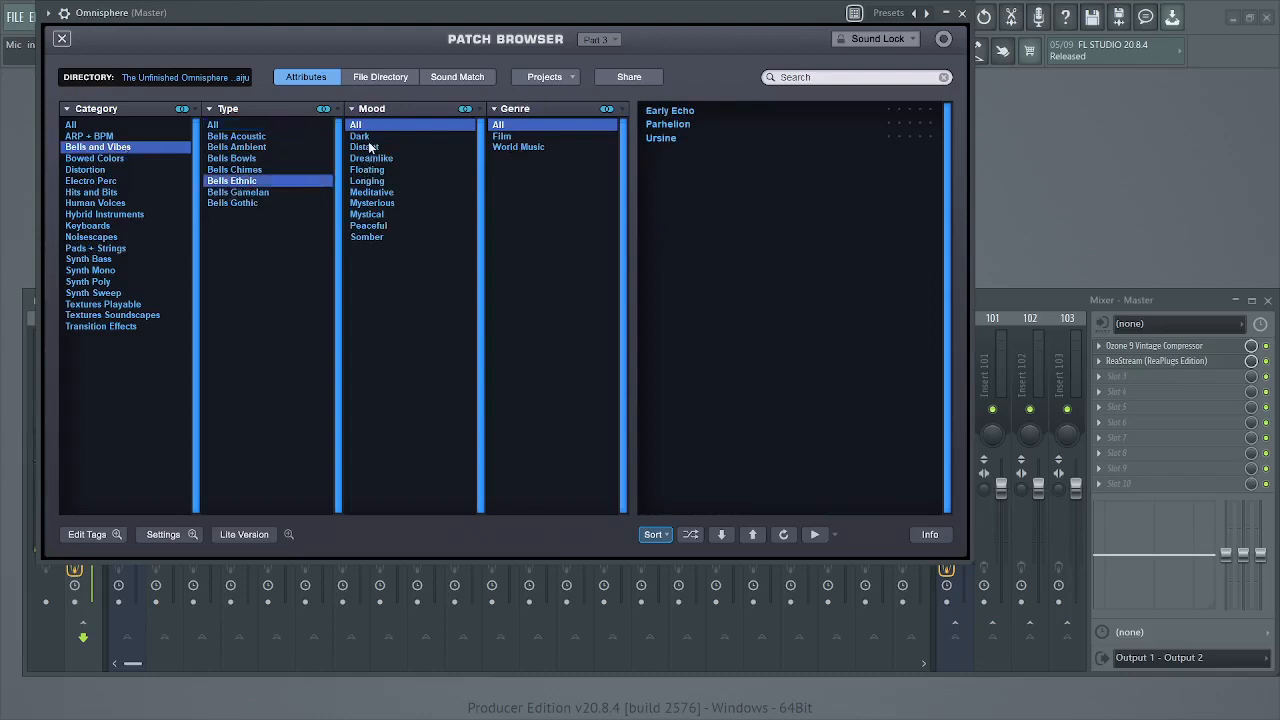
{"action": "left_click", "coordinate": [676, 112]}
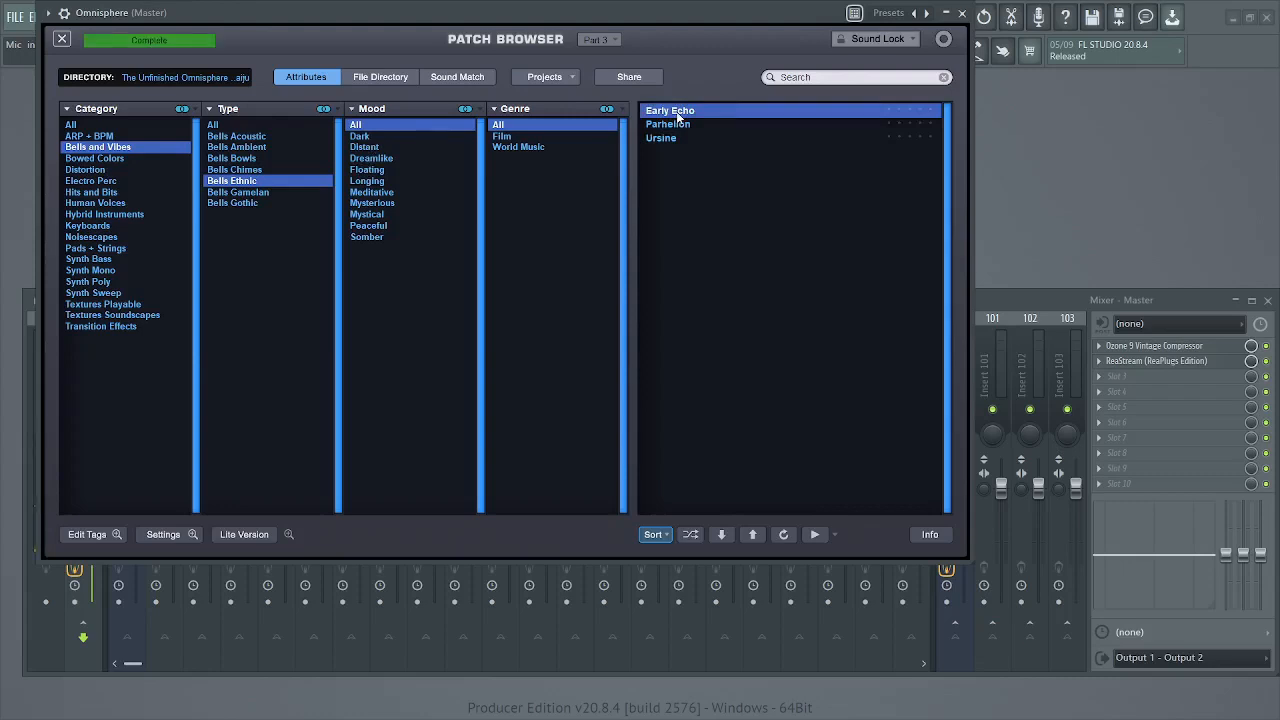
Step: Load the Cygnus patch from the Analog Classics type of Pads + Strings into part 4 and return to the multi's stack view
{"action": "left_click", "coordinate": [604, 42]}
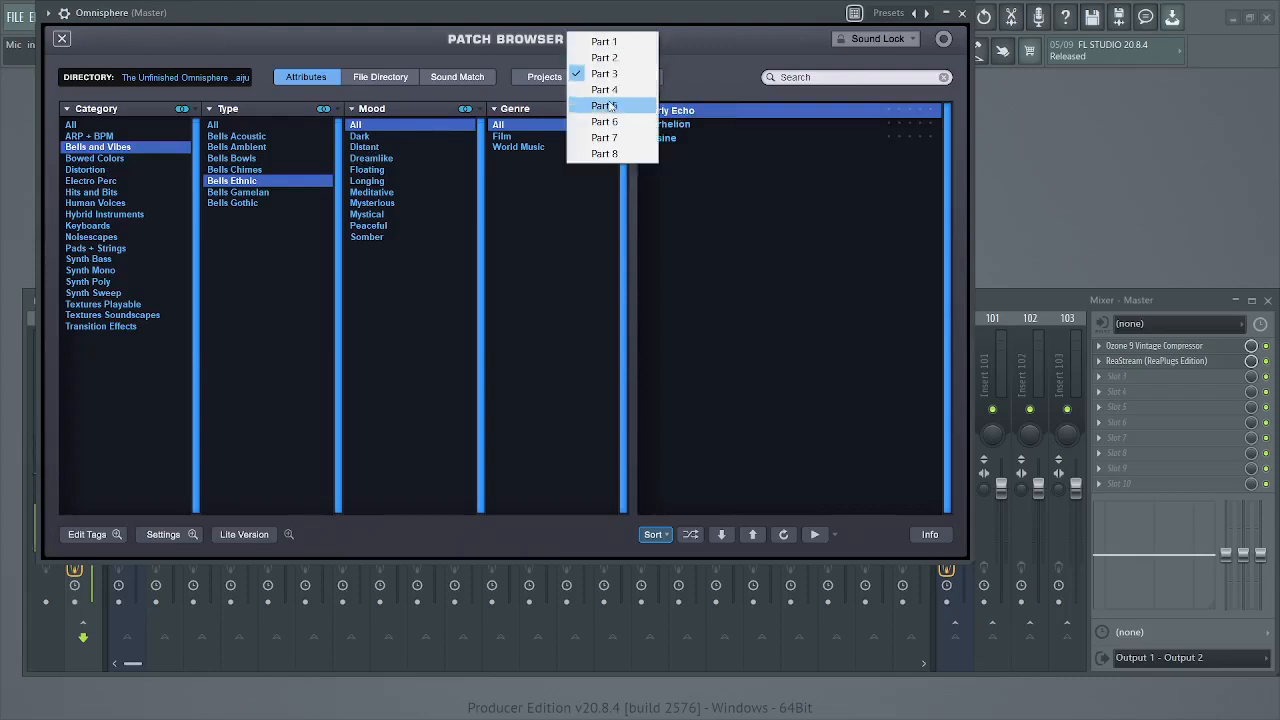
{"action": "left_click", "coordinate": [609, 90]}
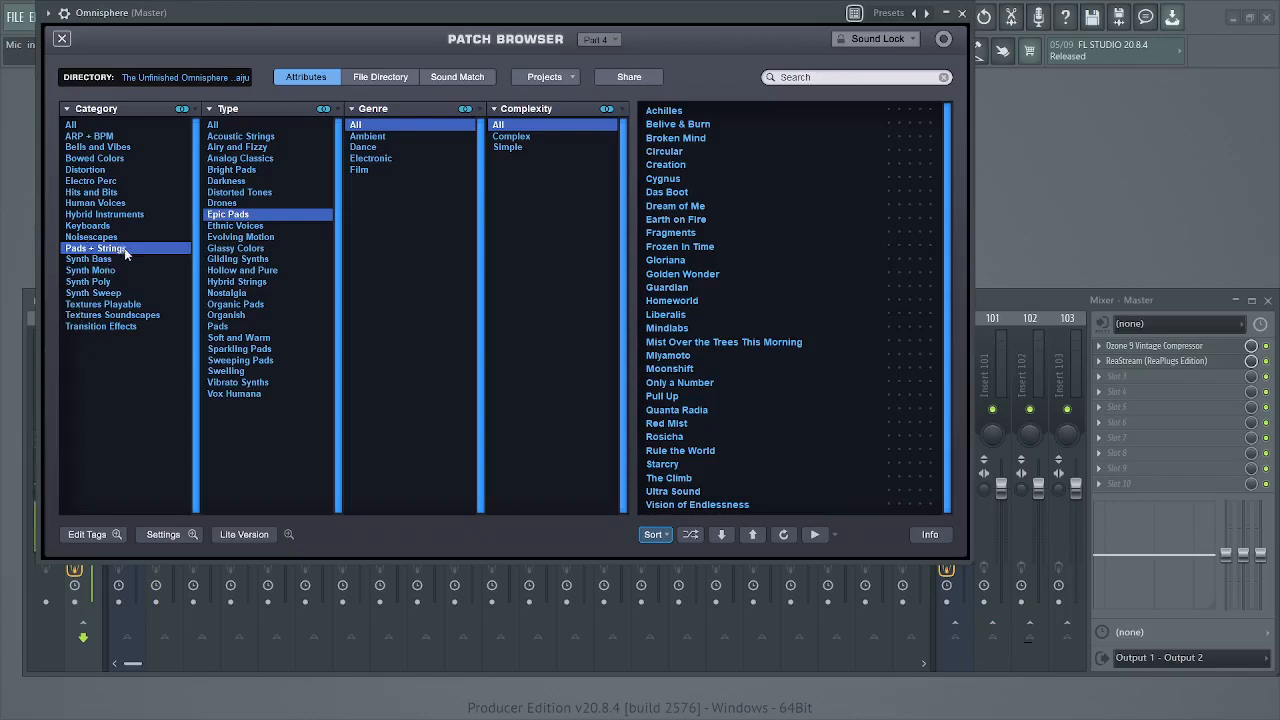
{"action": "left_click", "coordinate": [240, 170]}
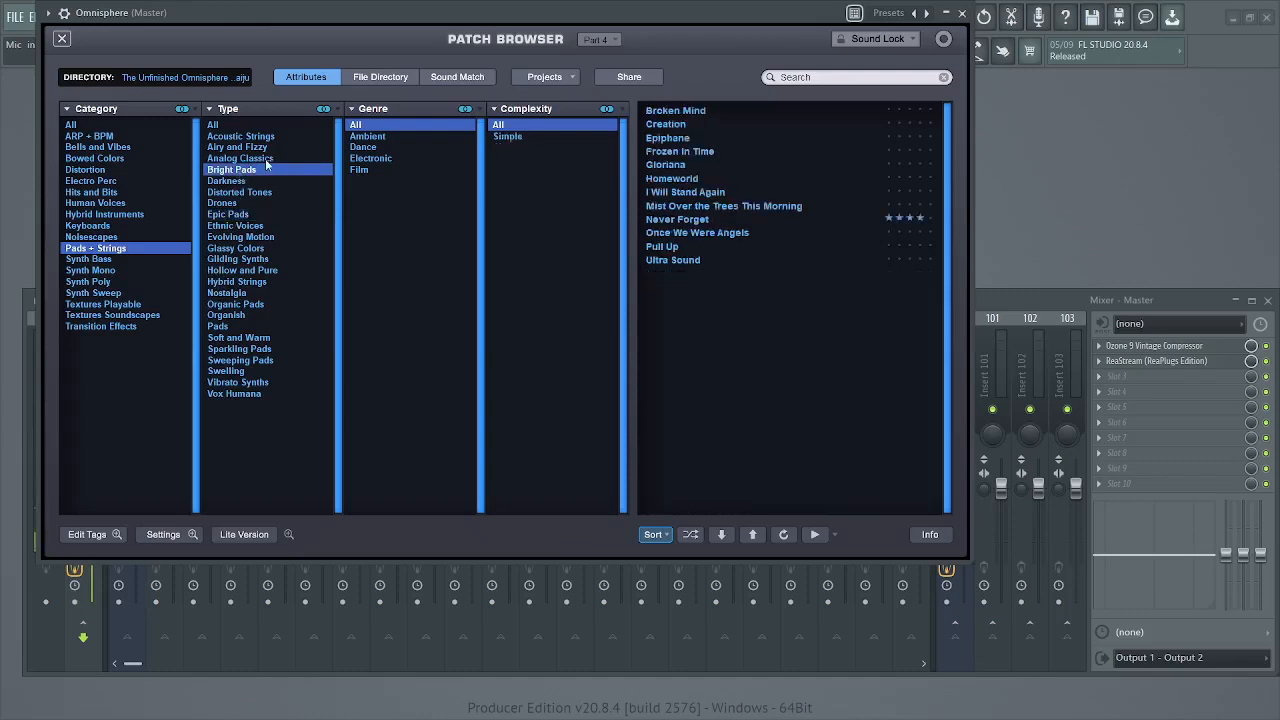
{"action": "left_click", "coordinate": [266, 159]}
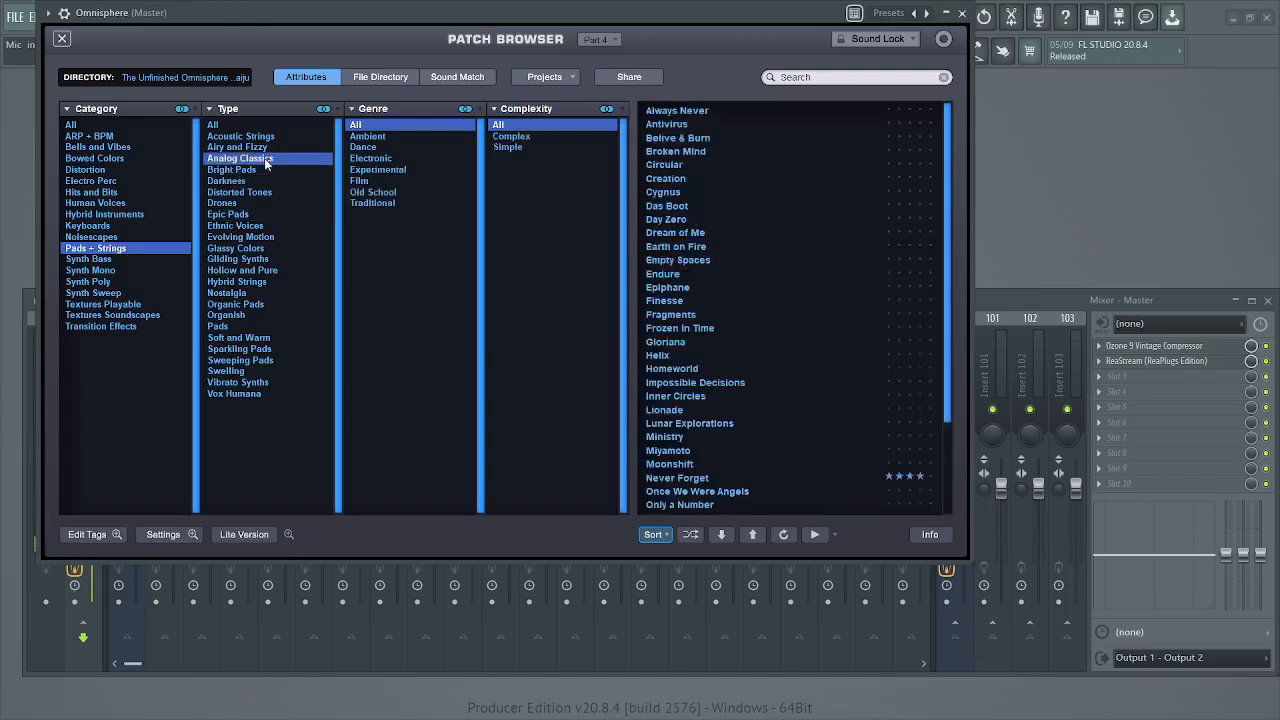
{"action": "left_click", "coordinate": [667, 195]}
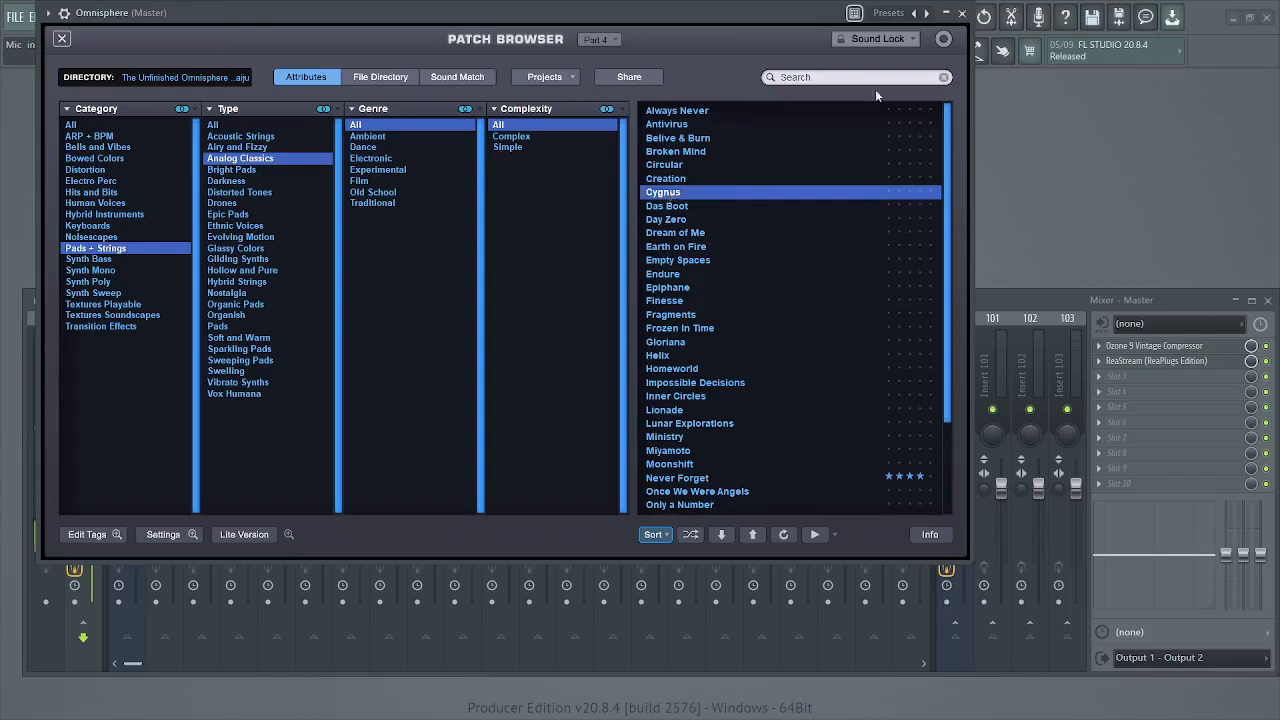
{"action": "left_click", "coordinate": [62, 39]}
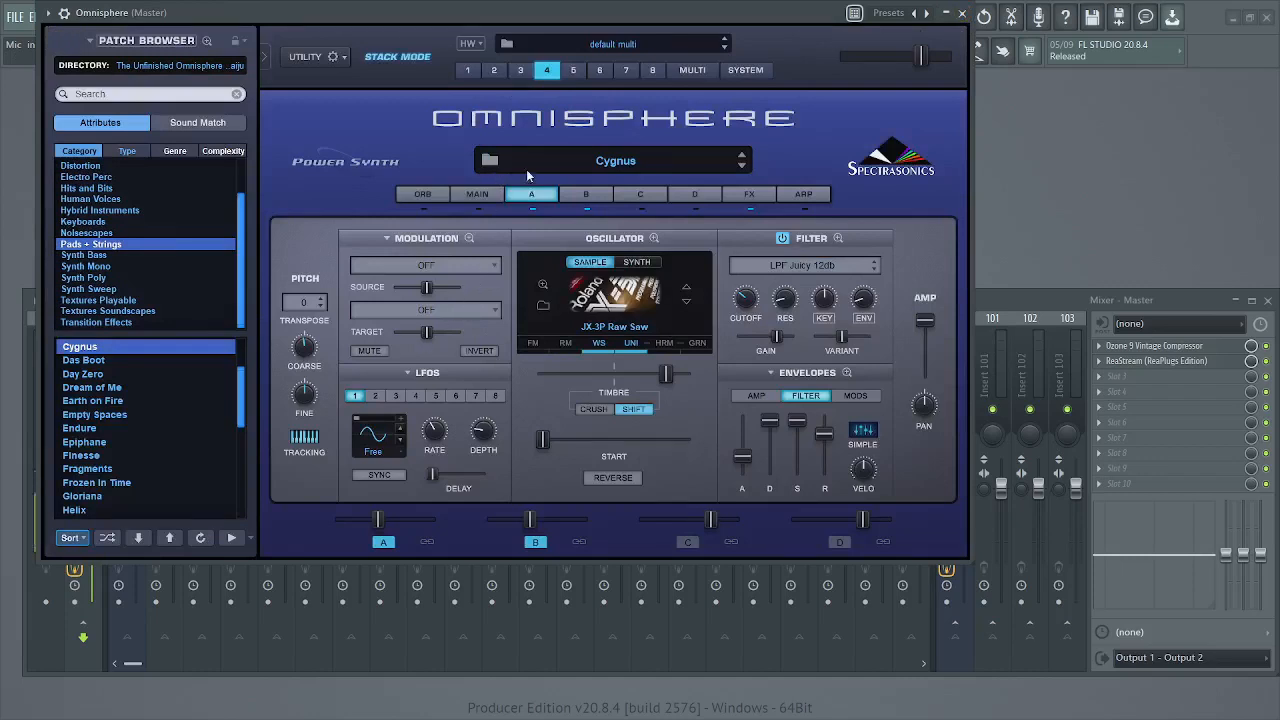
{"action": "left_click", "coordinate": [697, 72]}
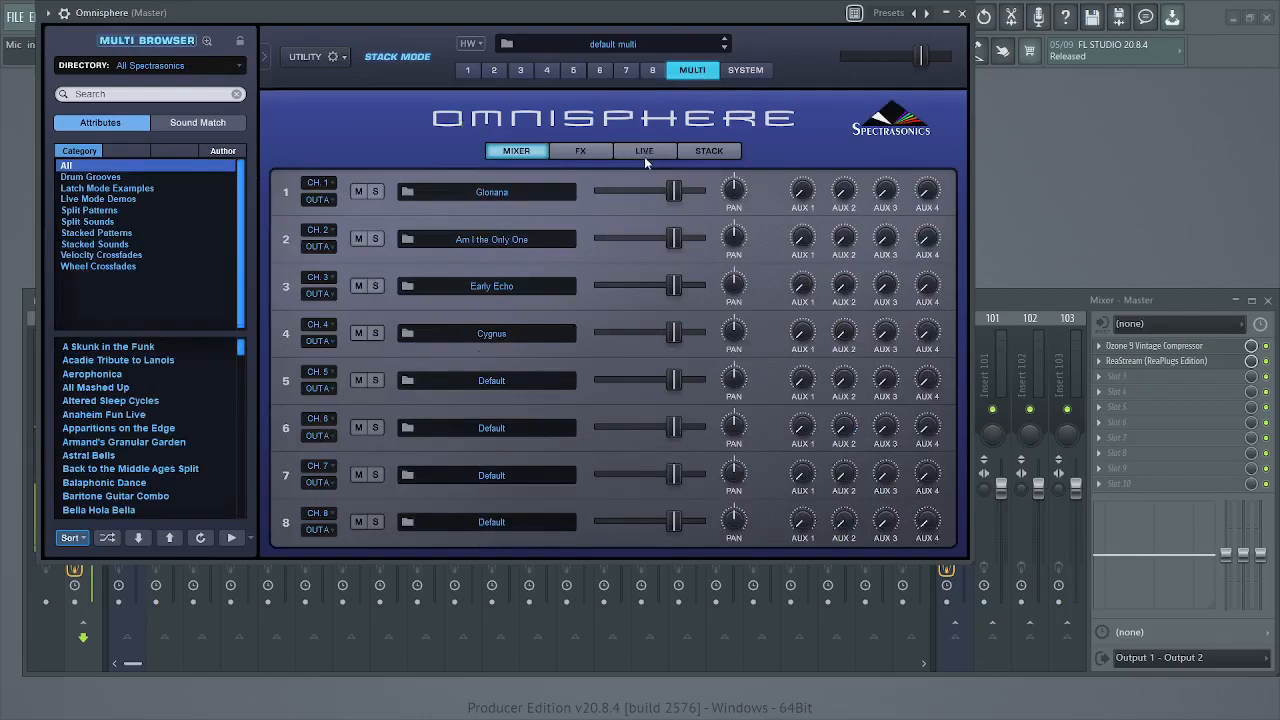
{"action": "left_click", "coordinate": [709, 151]}
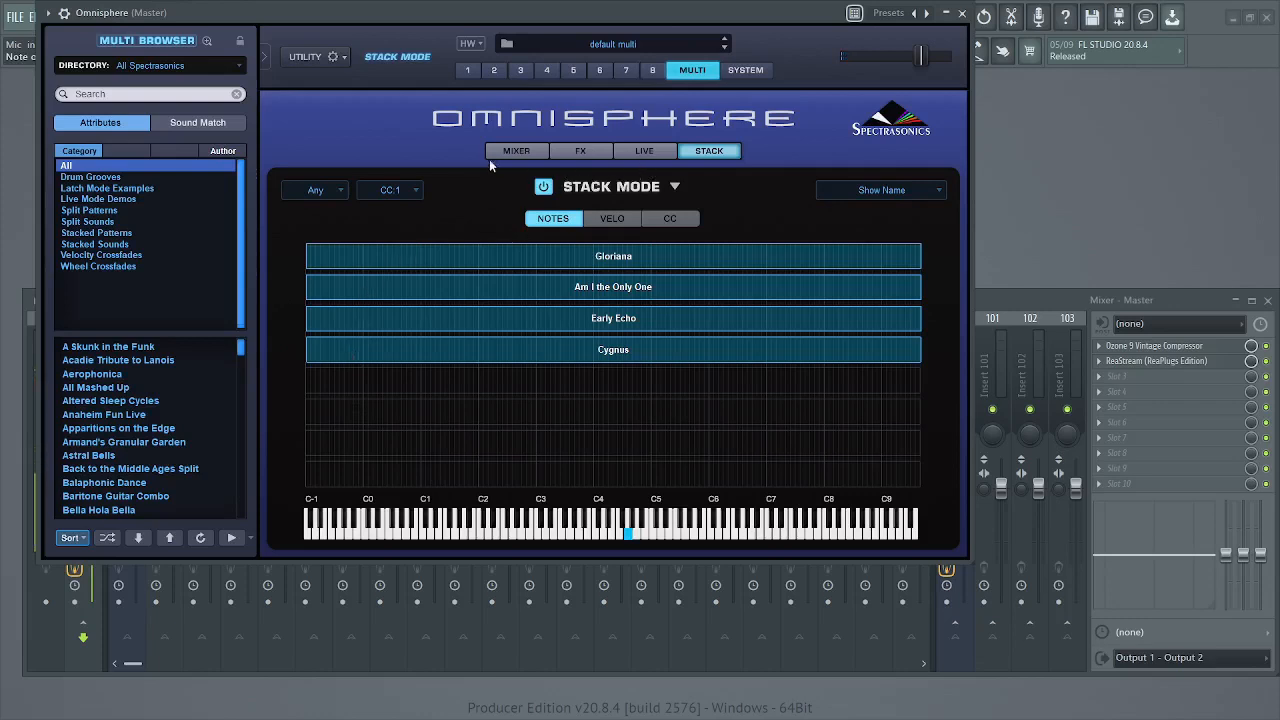
Step: Lower the volume levels of parts 1 to 5 in the multi's mixer
{"action": "left_click", "coordinate": [516, 150]}
{"action": "left_click_drag", "start_coordinate": [684, 193], "coordinate": [666, 192]}
{"action": "left_click_drag", "start_coordinate": [674, 286], "coordinate": [641, 287]}
{"action": "left_click_drag", "start_coordinate": [674, 333], "coordinate": [657, 333]}
{"action": "left_click_drag", "start_coordinate": [674, 380], "coordinate": [643, 381]}
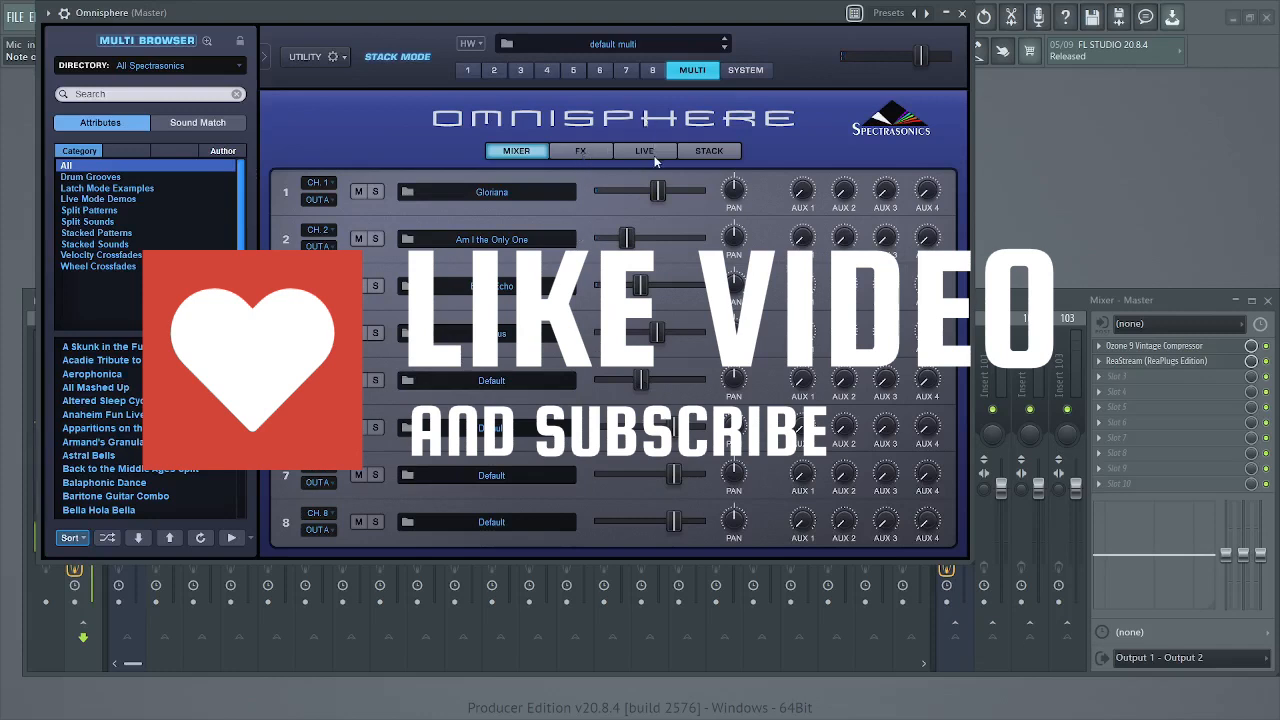
Step: In the stack's note ranges, limit Gloriana to keys below about C2 and Am I the Only One to about C2 through E4
{"action": "left_click", "coordinate": [726, 151]}
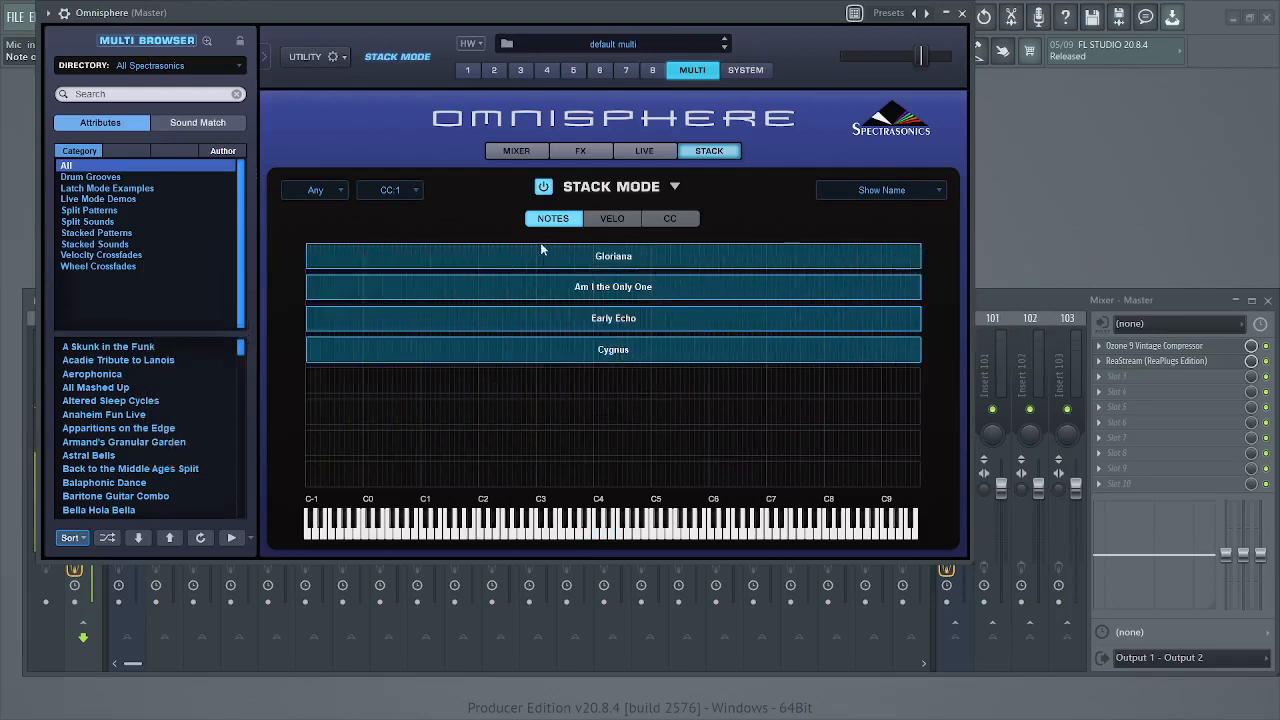
{"action": "left_click_drag", "start_coordinate": [920, 264], "coordinate": [469, 258]}
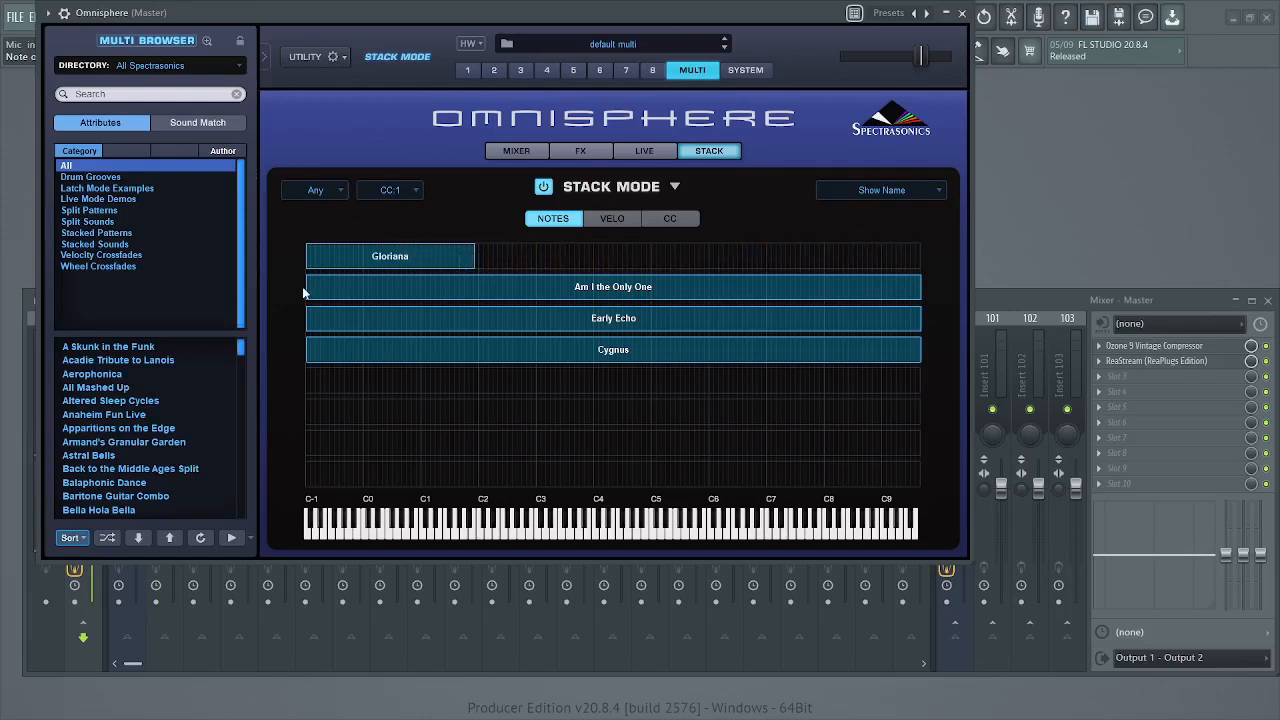
{"action": "mouse_move", "coordinate": [308, 296]}
{"action": "left_mouse_down"}
{"action": "mouse_move", "coordinate": [397, 303]}
{"action": "mouse_move", "coordinate": [308, 300]}
{"action": "left_mouse_up"}
{"action": "left_click_drag", "start_coordinate": [308, 300], "coordinate": [476, 302]}
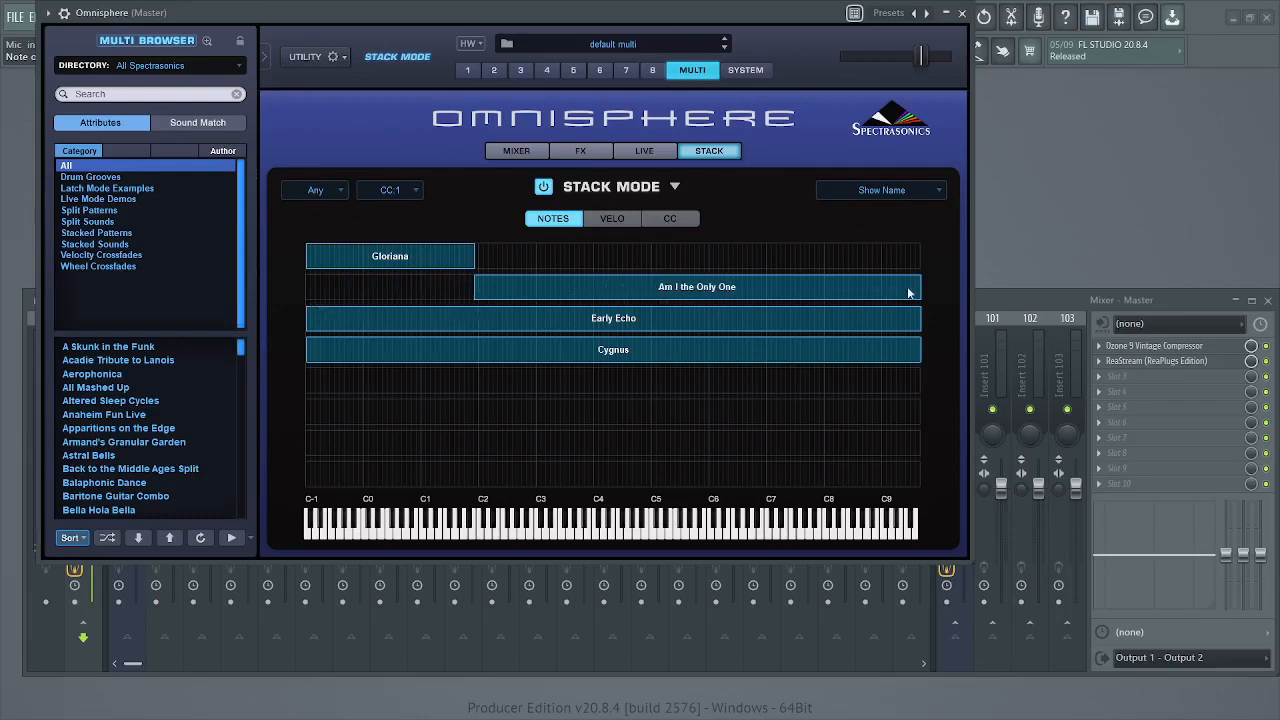
{"action": "left_click_drag", "start_coordinate": [917, 289], "coordinate": [613, 296]}
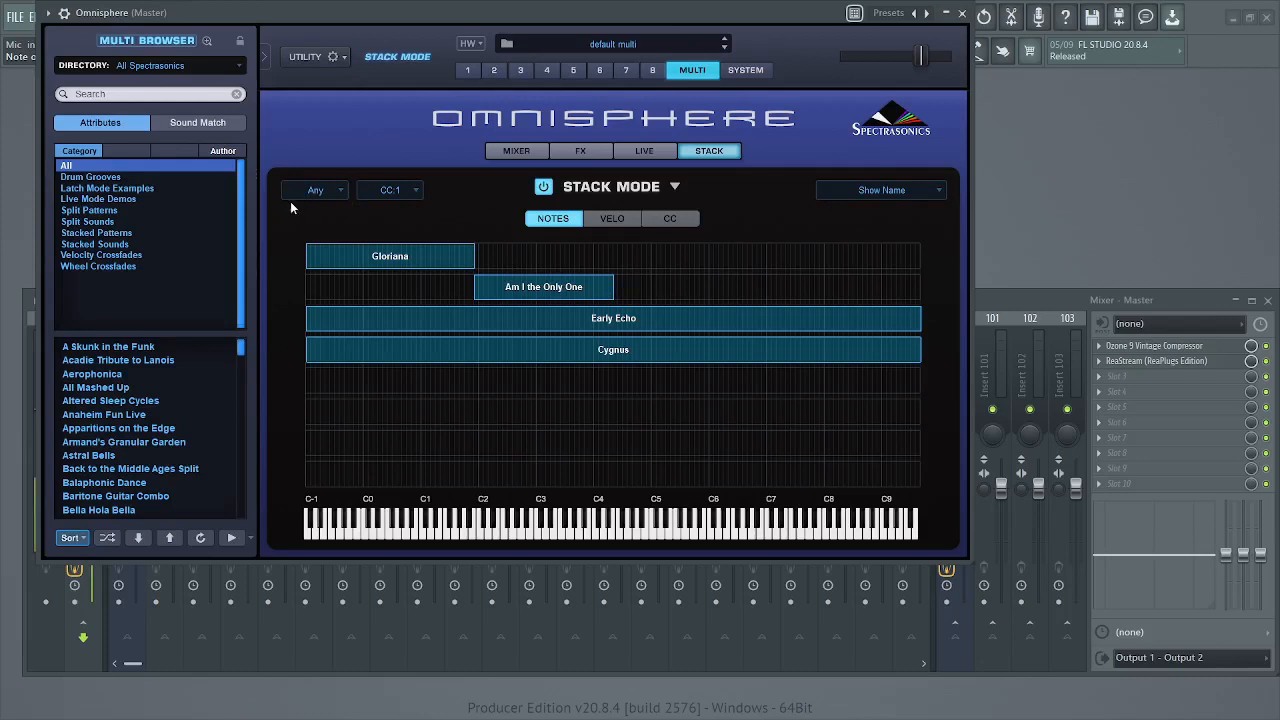
Step: Examine the stack's MIDI channel and CC number options, keeping Any and CC:1, and return to the note ranges
{"action": "left_click", "coordinate": [316, 190]}
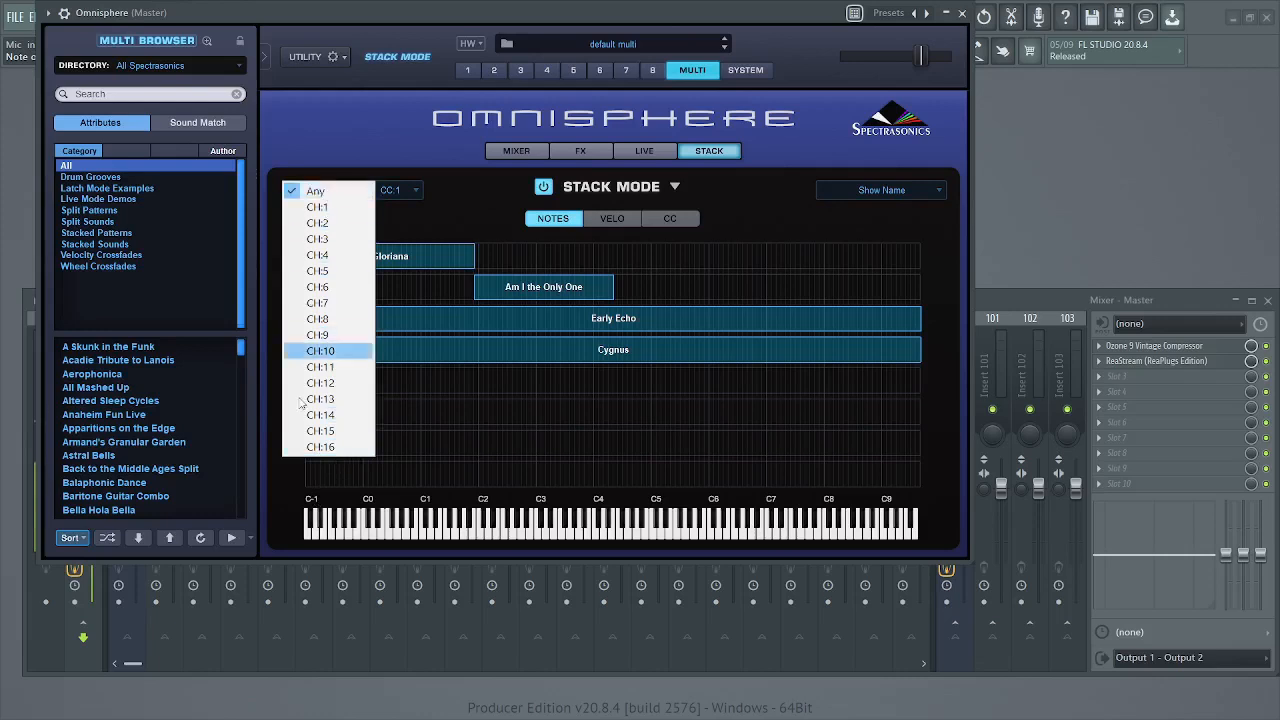
{"action": "left_click", "coordinate": [315, 190]}
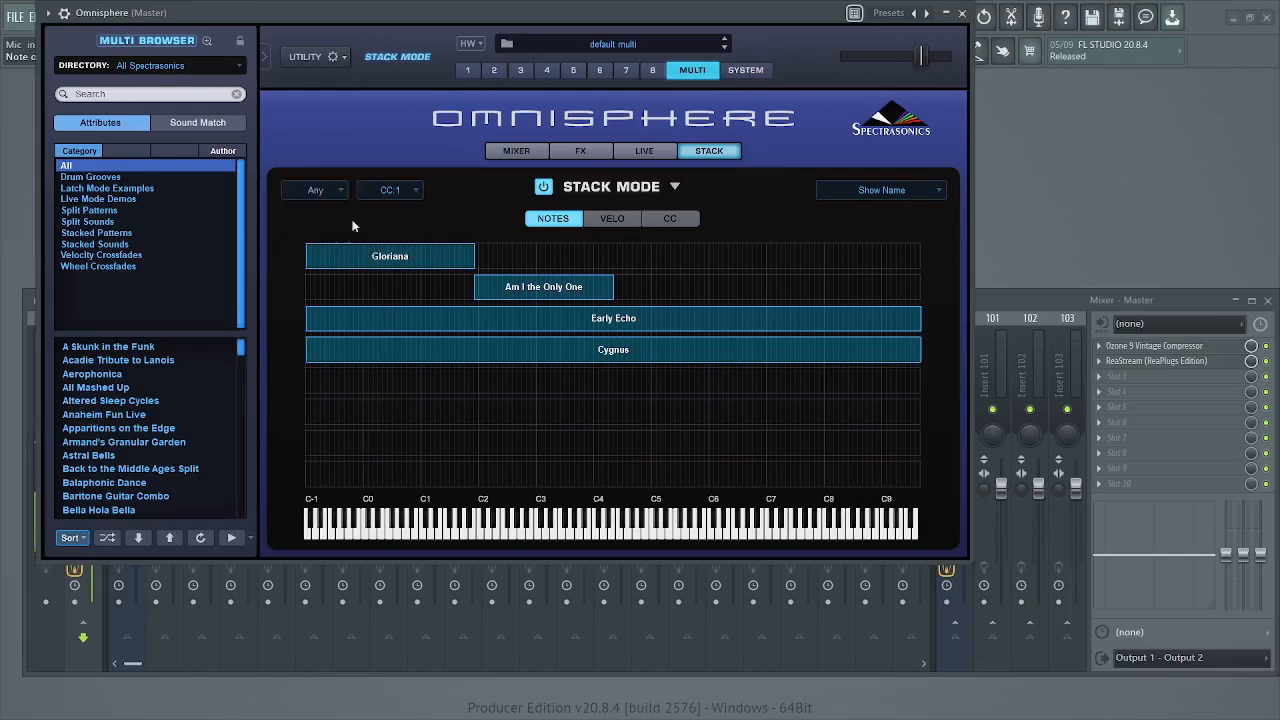
{"action": "left_click", "coordinate": [390, 190]}
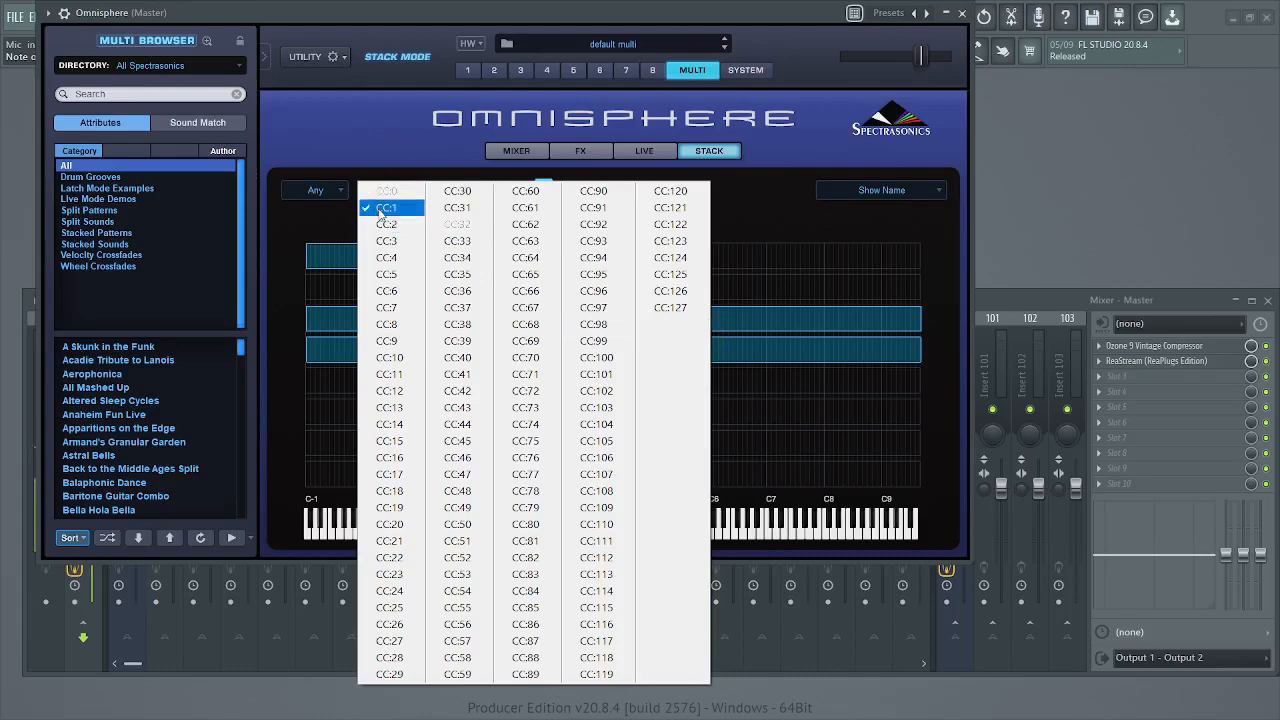
{"action": "left_click", "coordinate": [386, 210]}
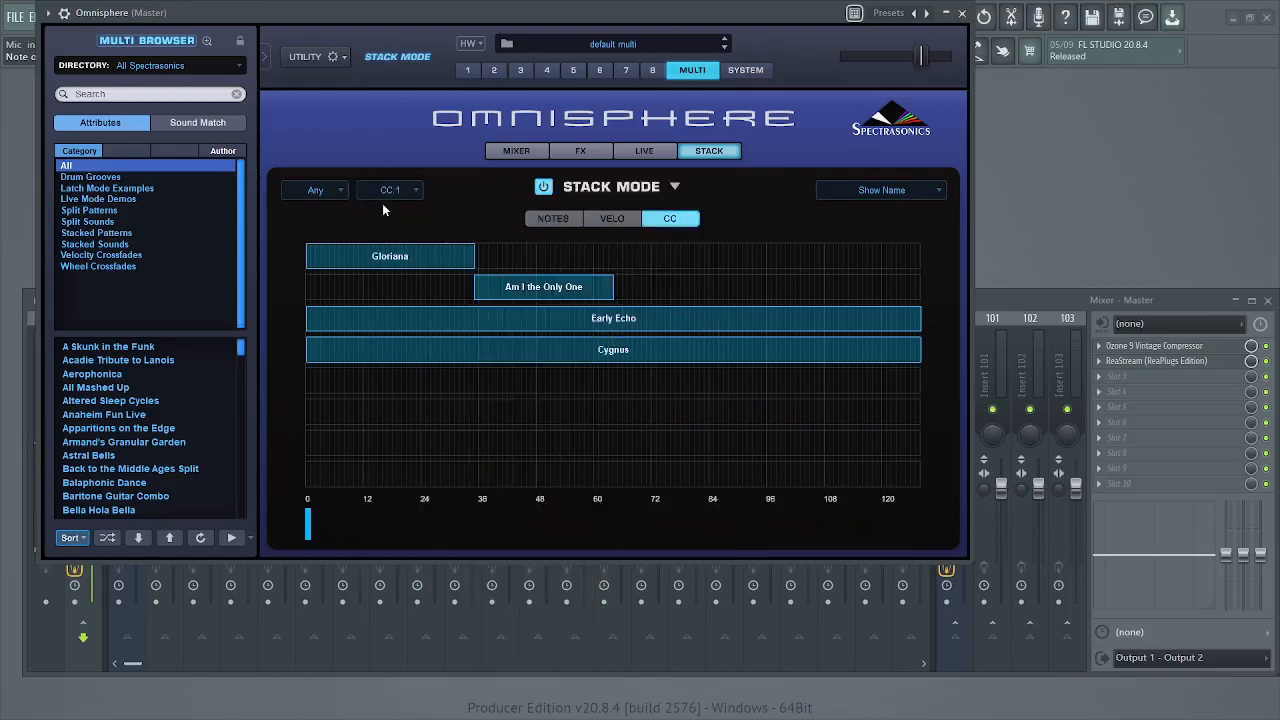
{"action": "left_click", "coordinate": [552, 220]}
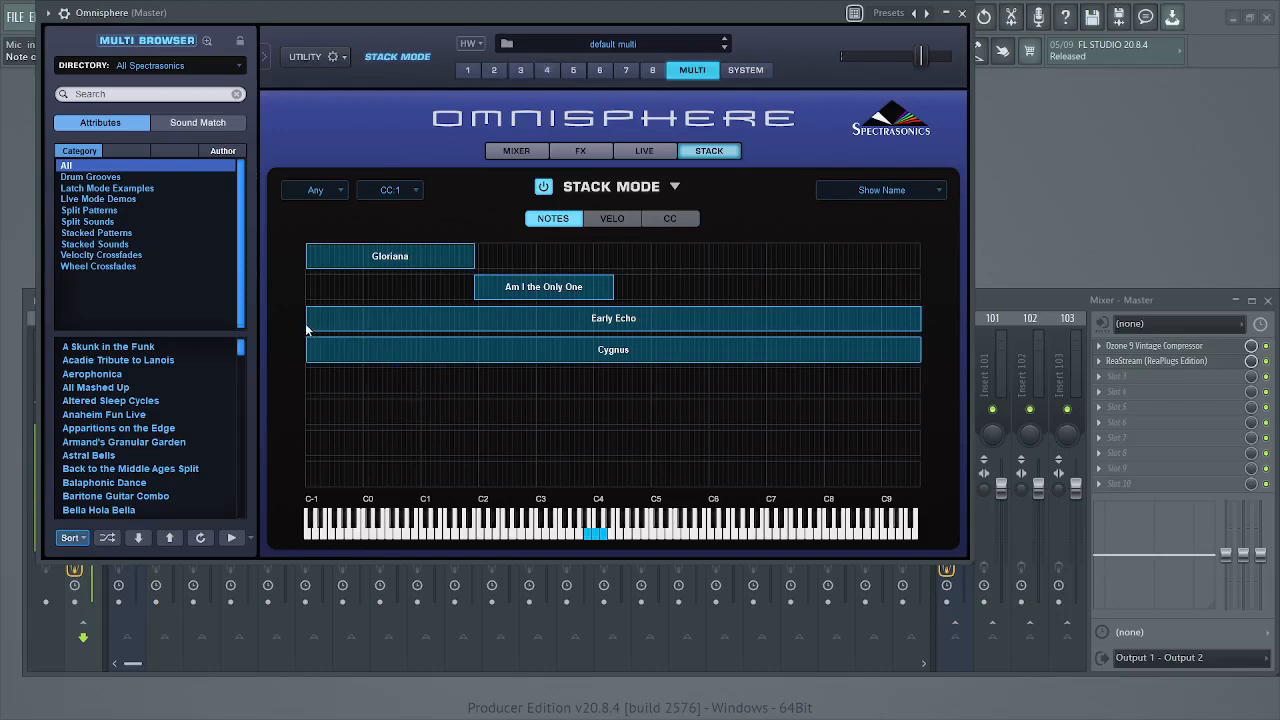
Step: Limit Early Echo's note range to about D4 through D9 and Cygnus's to about C3 through B6
{"action": "left_click_drag", "start_coordinate": [308, 330], "coordinate": [610, 332]}
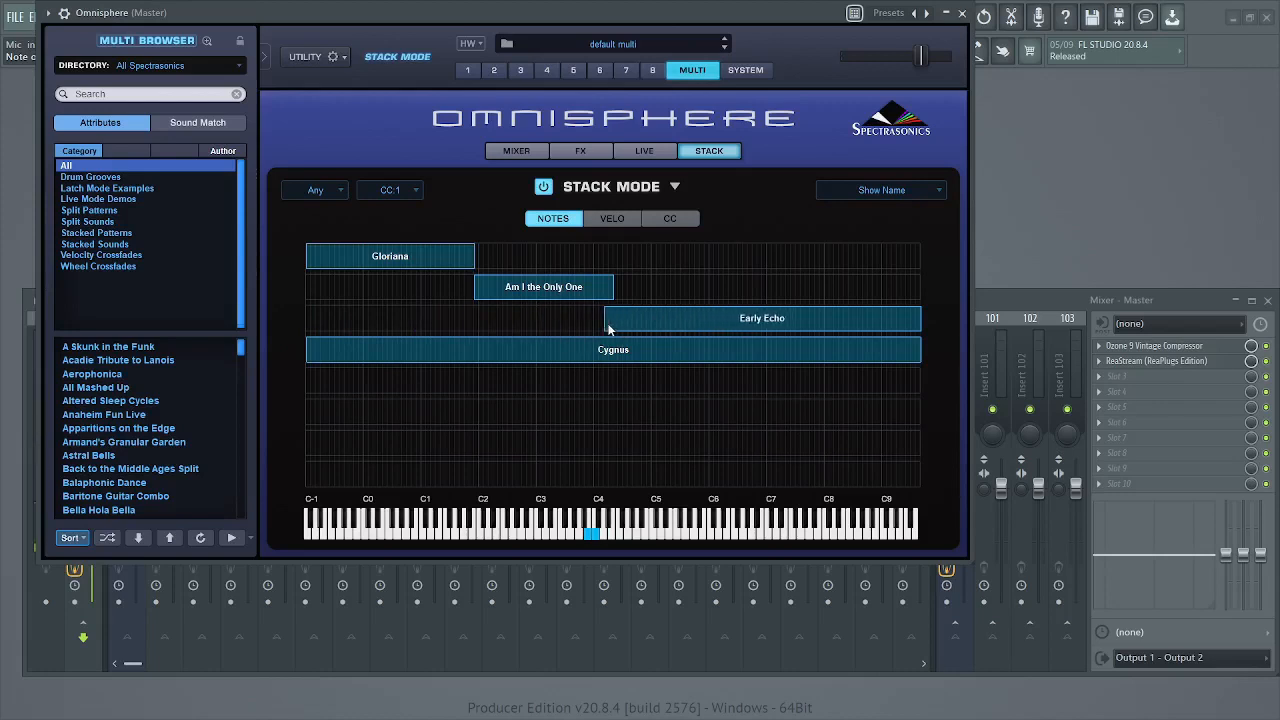
{"action": "left_click_drag", "start_coordinate": [918, 322], "coordinate": [762, 364]}
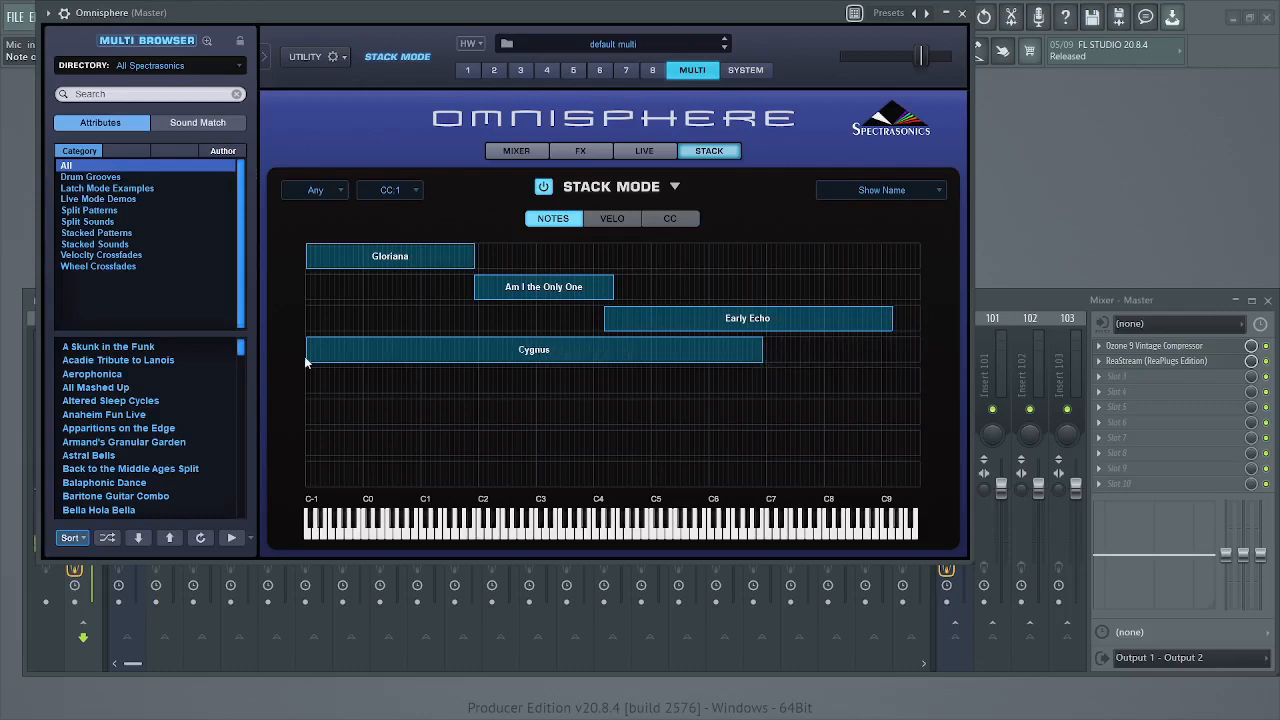
{"action": "left_click_drag", "start_coordinate": [308, 360], "coordinate": [544, 366]}
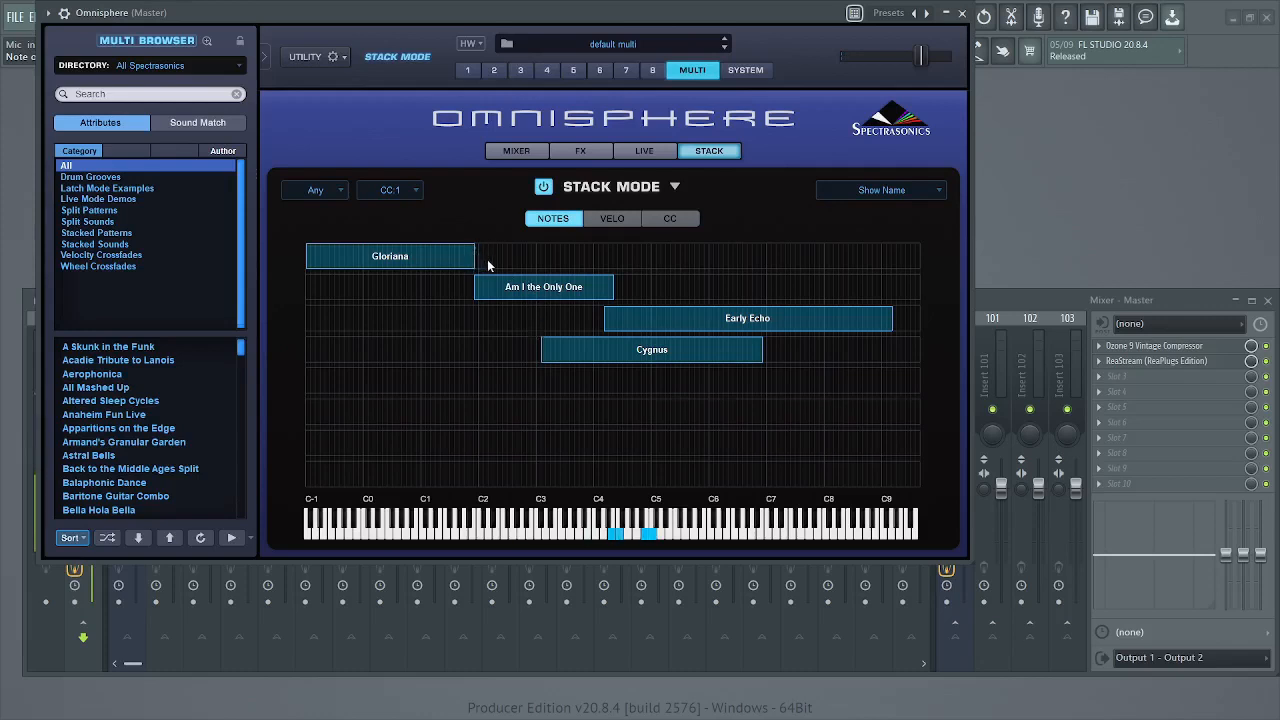
Step: Slope the patches' range ends into crossfades, except Gloriana's low end, extending Gloriana to about F#2 and setting Early Echo to about A3 through A8
{"action": "left_click_drag", "start_coordinate": [480, 265], "coordinate": [518, 288]}
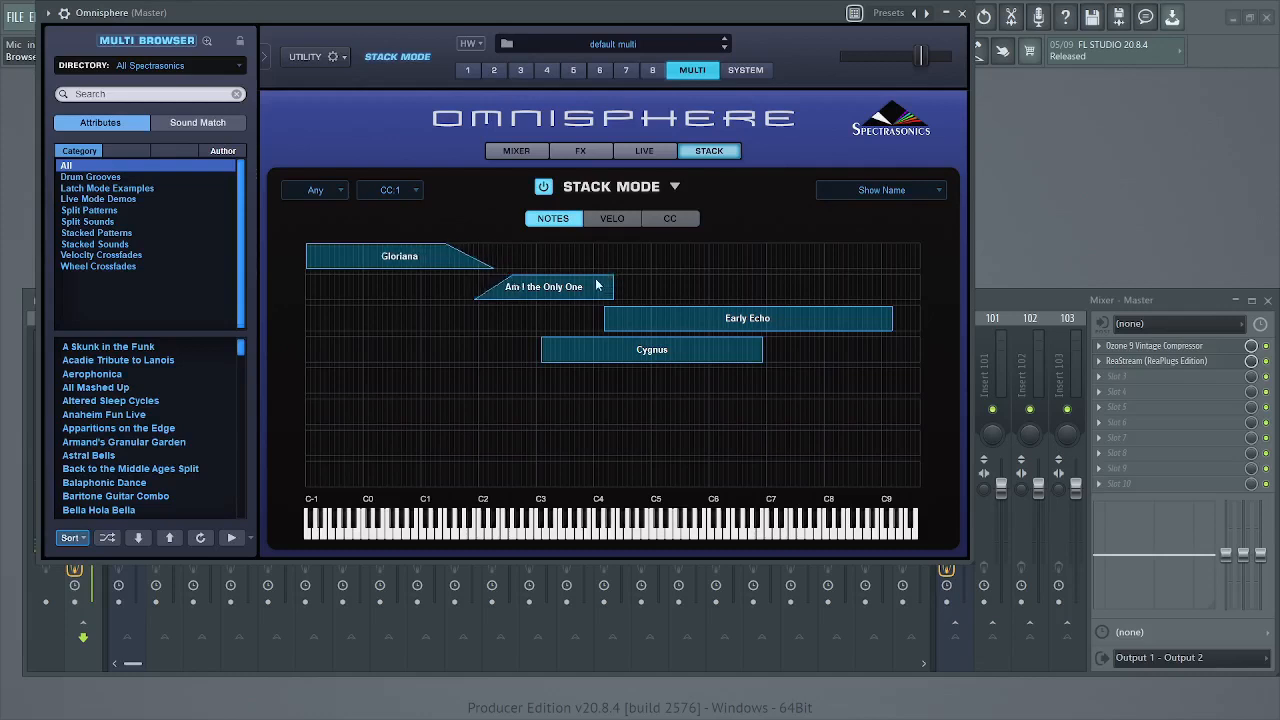
{"action": "mouse_move", "coordinate": [597, 285]}
{"action": "left_mouse_down"}
{"action": "mouse_move", "coordinate": [613, 286]}
{"action": "mouse_move", "coordinate": [590, 288]}
{"action": "left_mouse_up"}
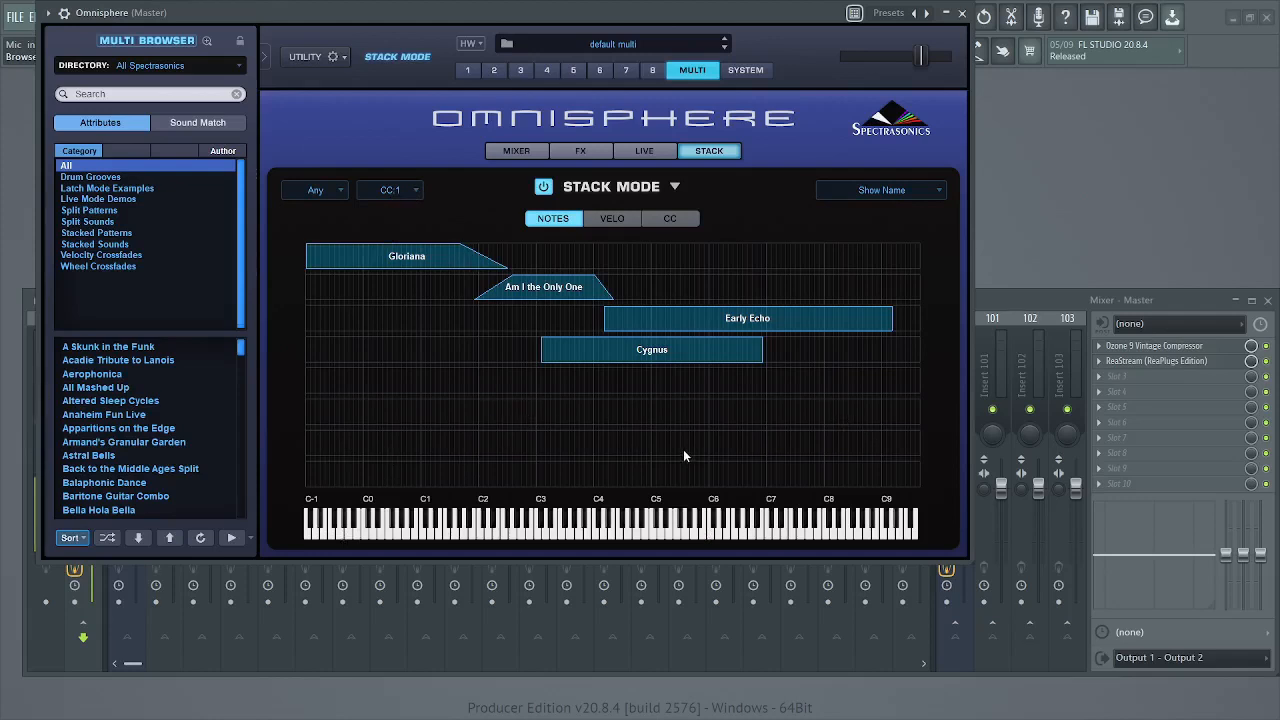
{"action": "left_click_drag", "start_coordinate": [606, 308], "coordinate": [665, 327]}
{"action": "left_click_drag", "start_coordinate": [851, 316], "coordinate": [710, 352]}
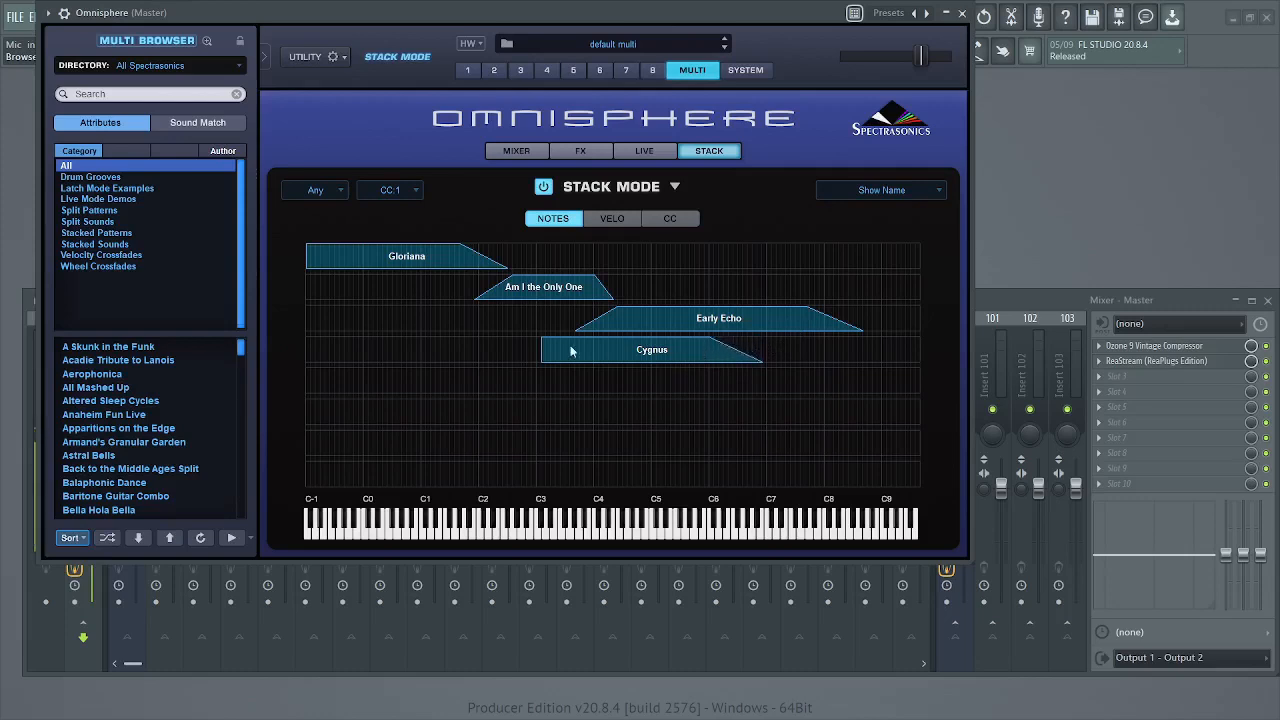
{"action": "left_click_drag", "start_coordinate": [541, 340], "coordinate": [575, 353]}
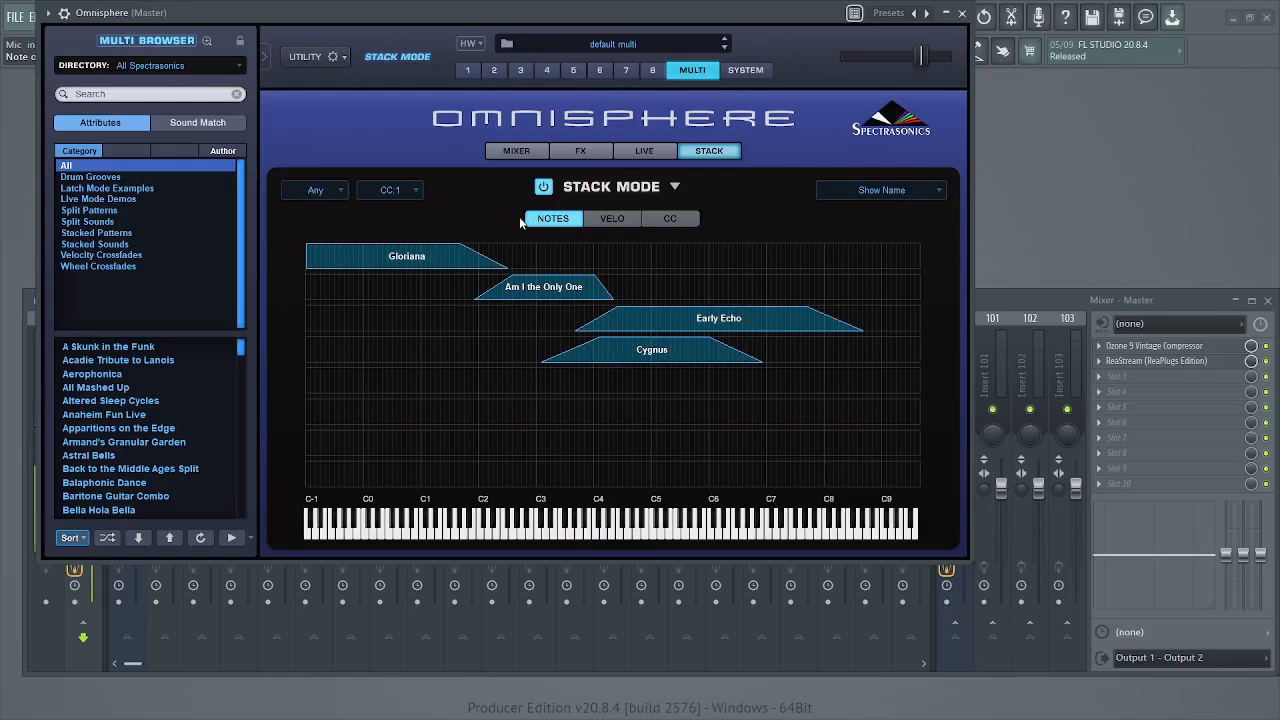
Step: Review the stack's velocity ranges, zone label options and stack preset options, keeping the note ranges and patch names displayed
{"action": "left_click", "coordinate": [613, 220]}
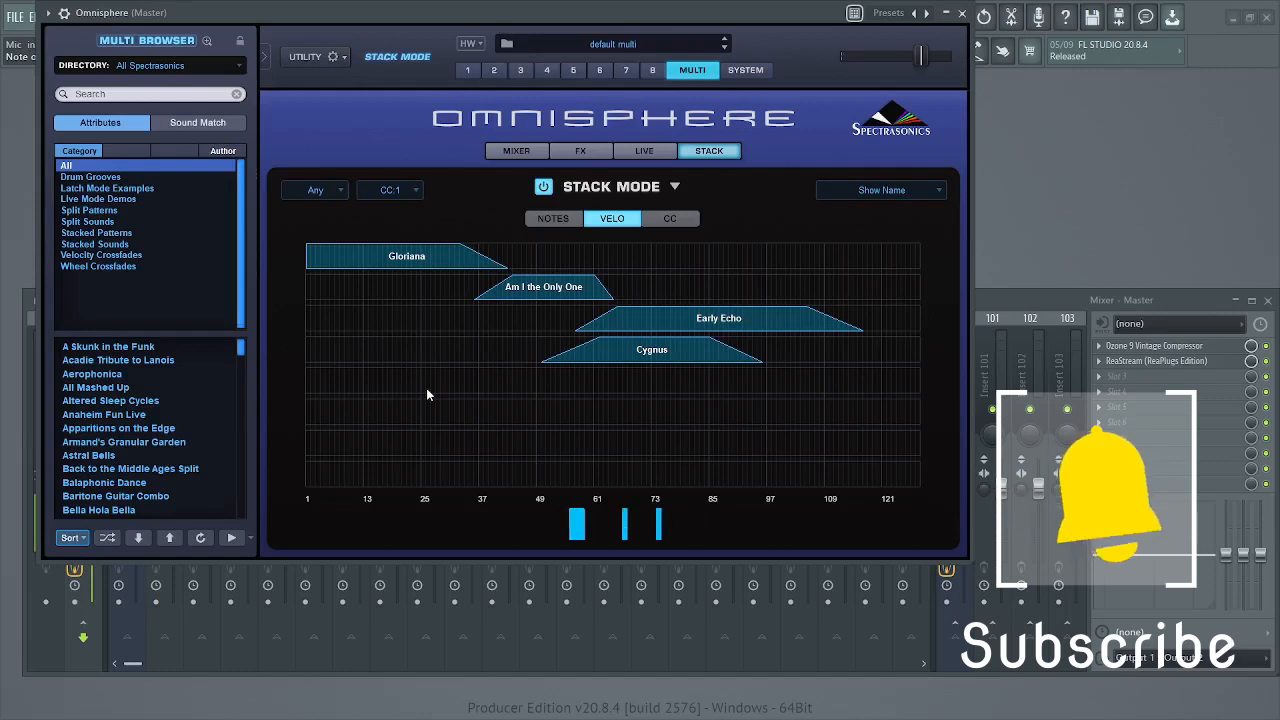
{"action": "left_click", "coordinate": [546, 221]}
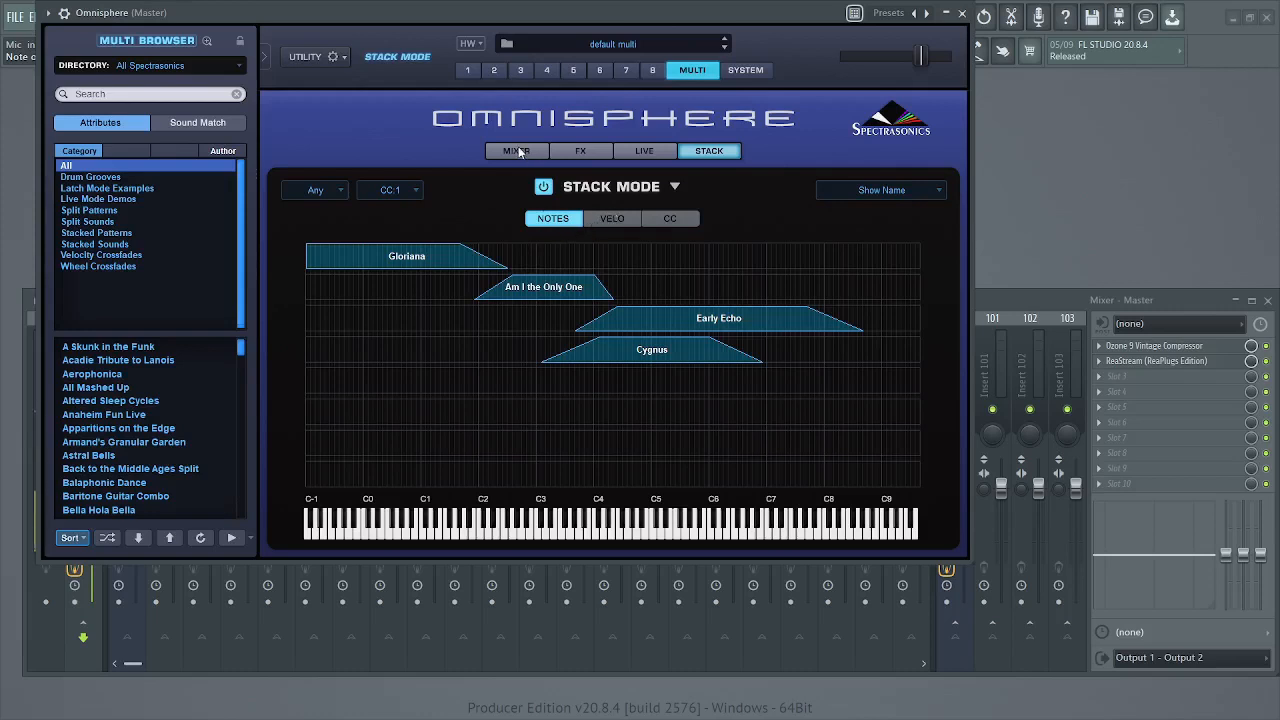
{"action": "left_click", "coordinate": [848, 190]}
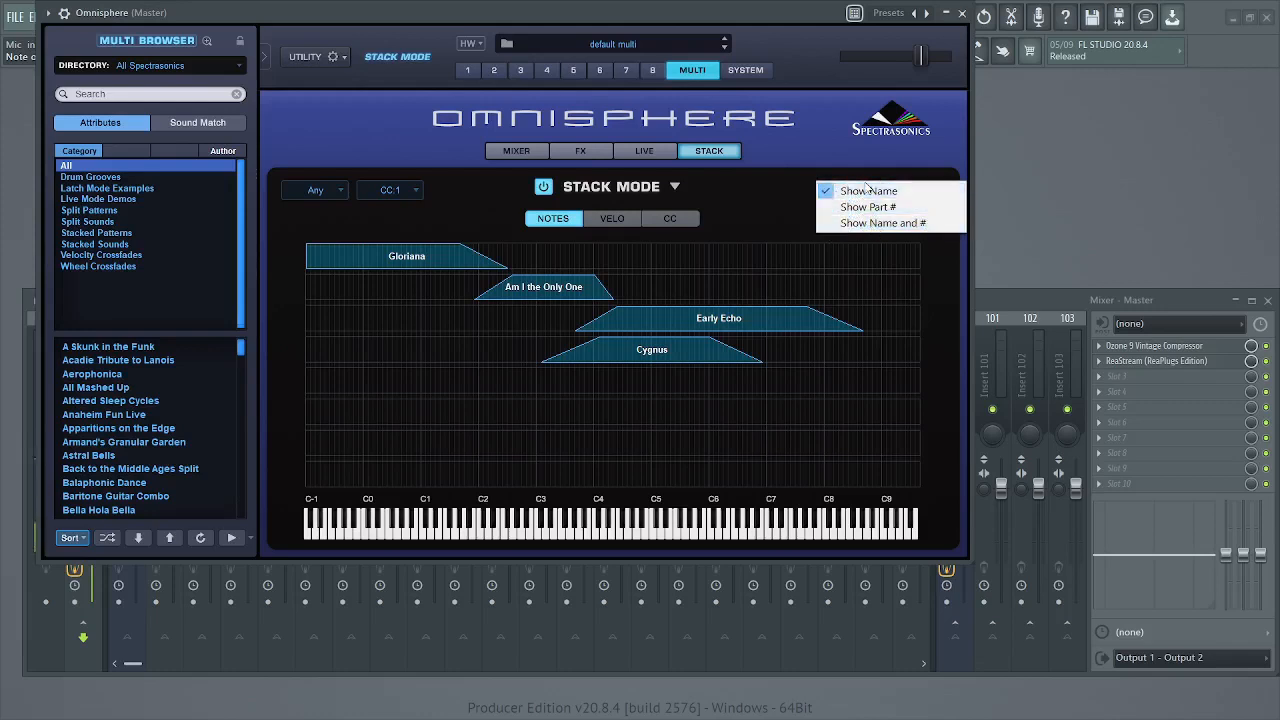
{"action": "left_click", "coordinate": [866, 191]}
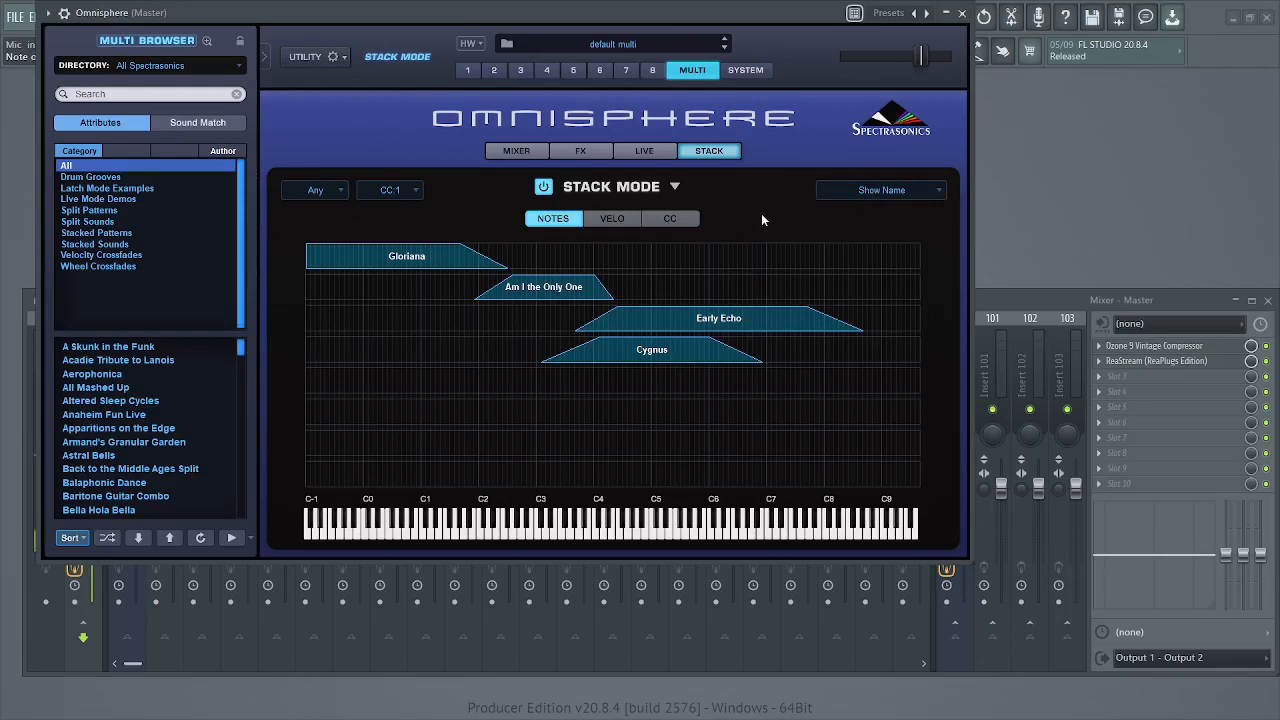
{"action": "left_click", "coordinate": [674, 187]}
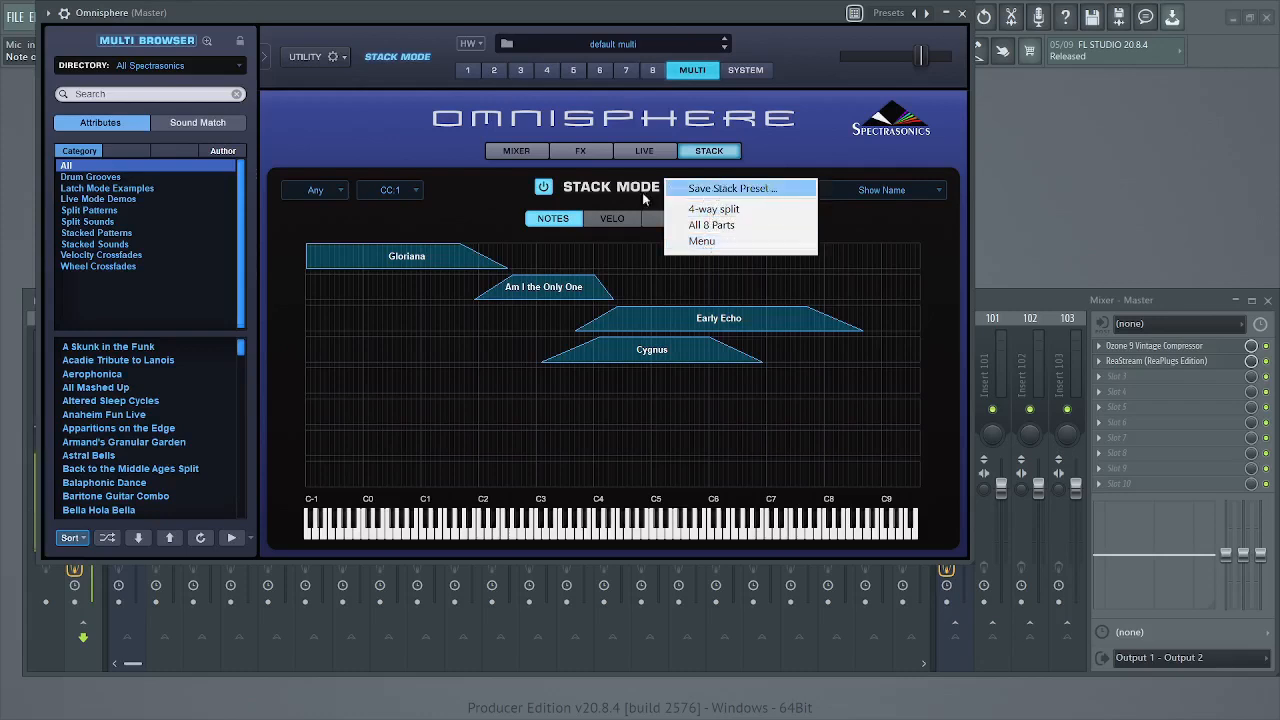
{"action": "left_click", "coordinate": [457, 196]}
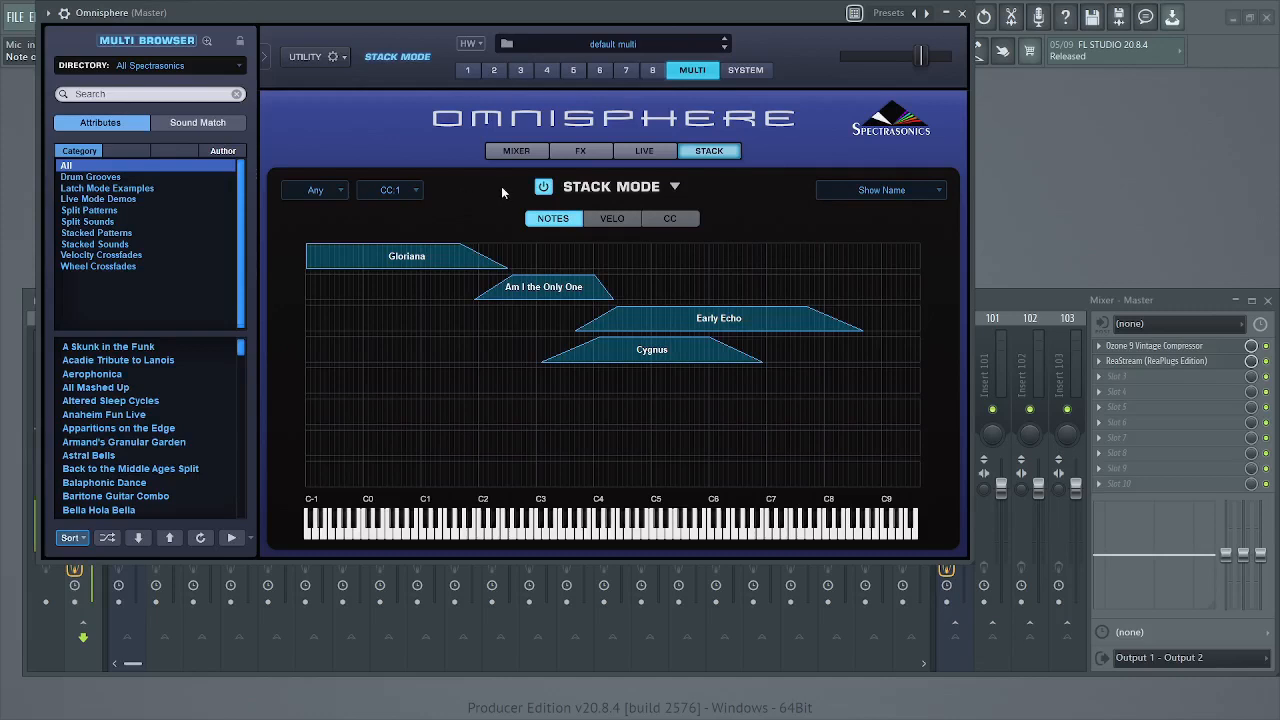